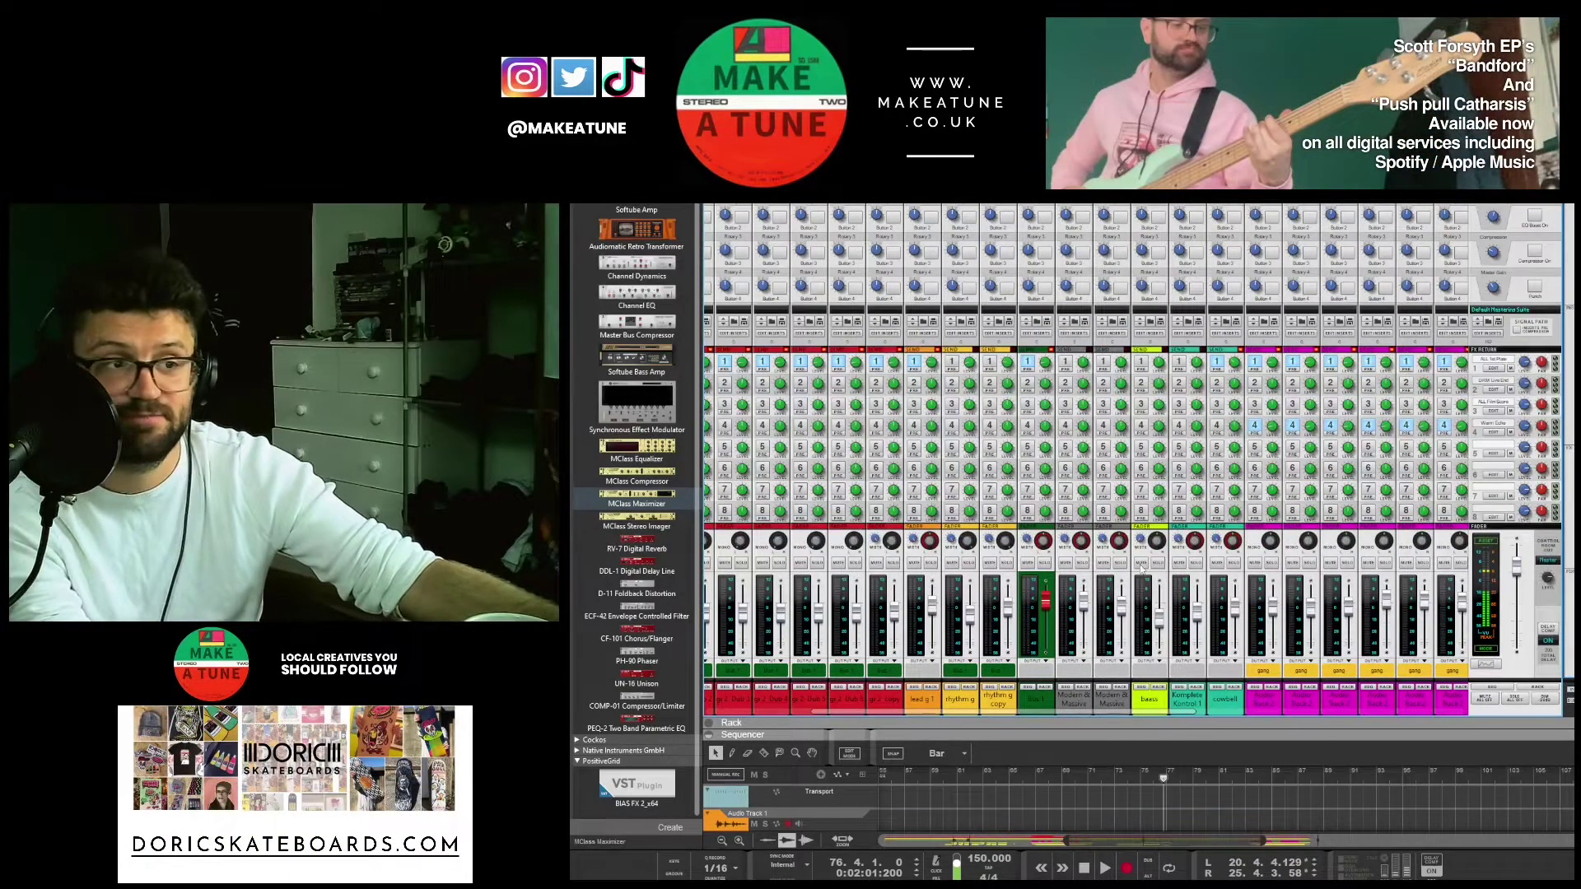
Step: Look through the remaining mixer channels, from the guitars and drums to the vocal and gang channels
{"action": "left_click_drag", "start_coordinate": [1192, 714], "coordinate": [1291, 716]}
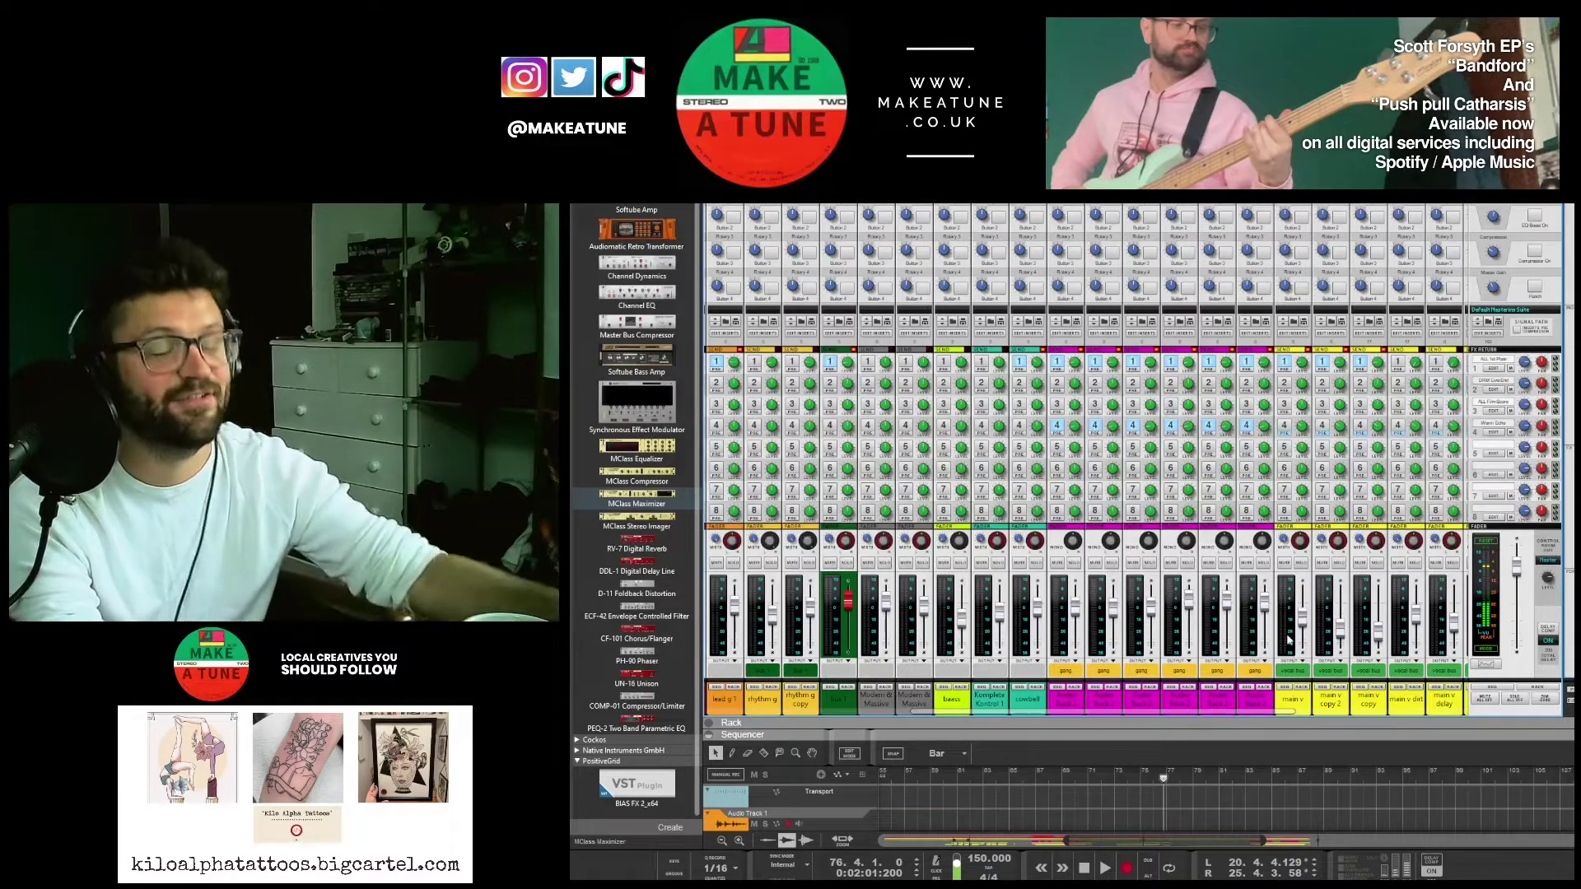
{"action": "scroll", "coordinate": [1286, 596], "scroll_direction": "right", "scroll_amount": 3}
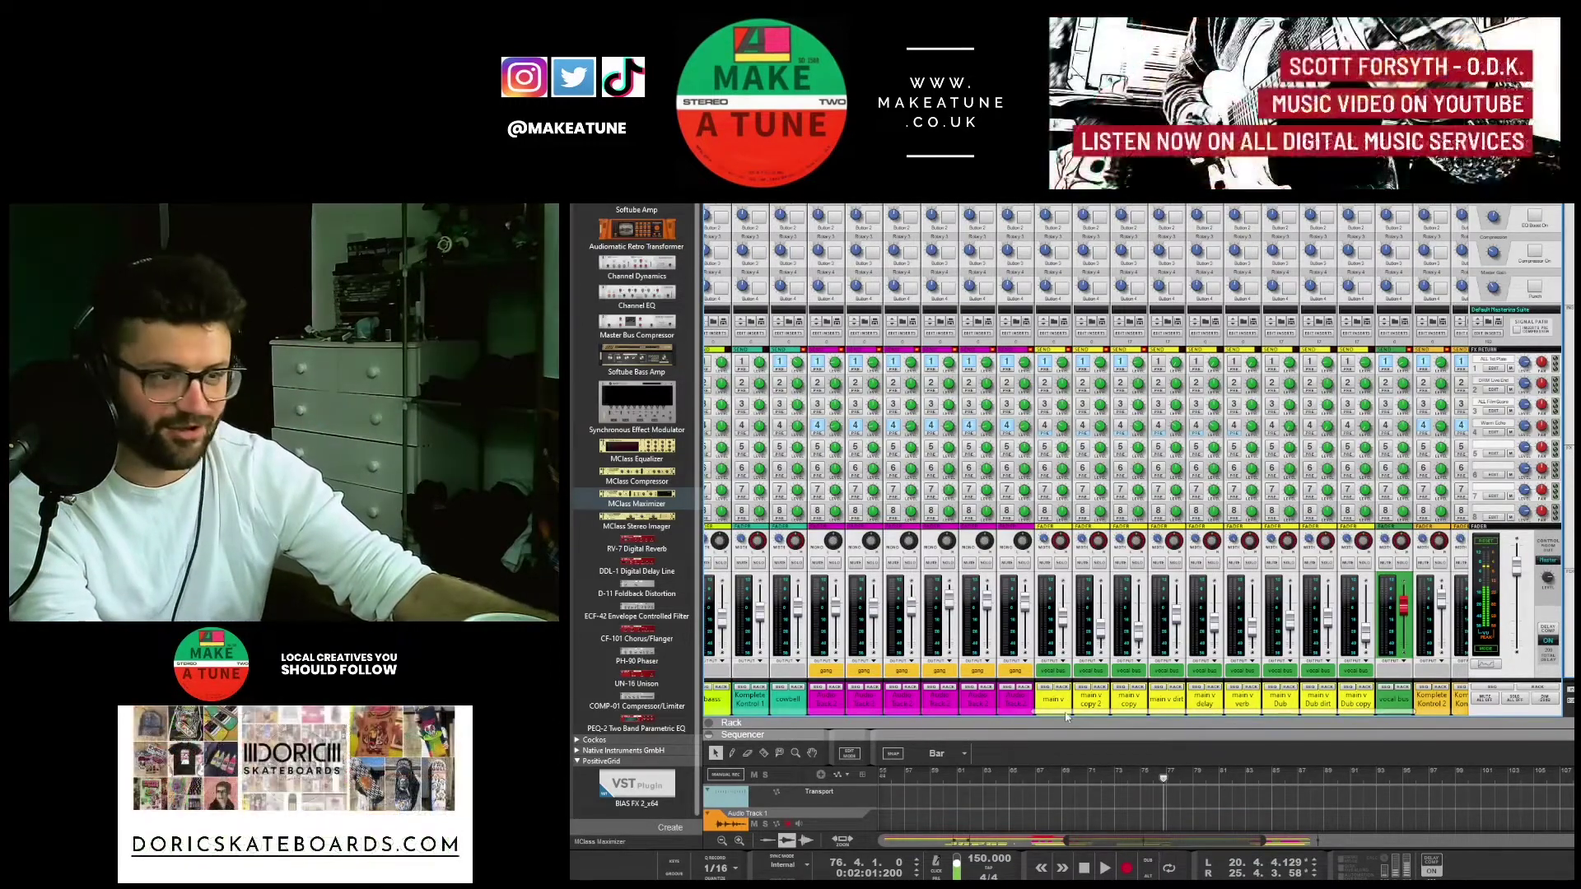
{"action": "left_click_drag", "start_coordinate": [1068, 717], "coordinate": [1211, 718]}
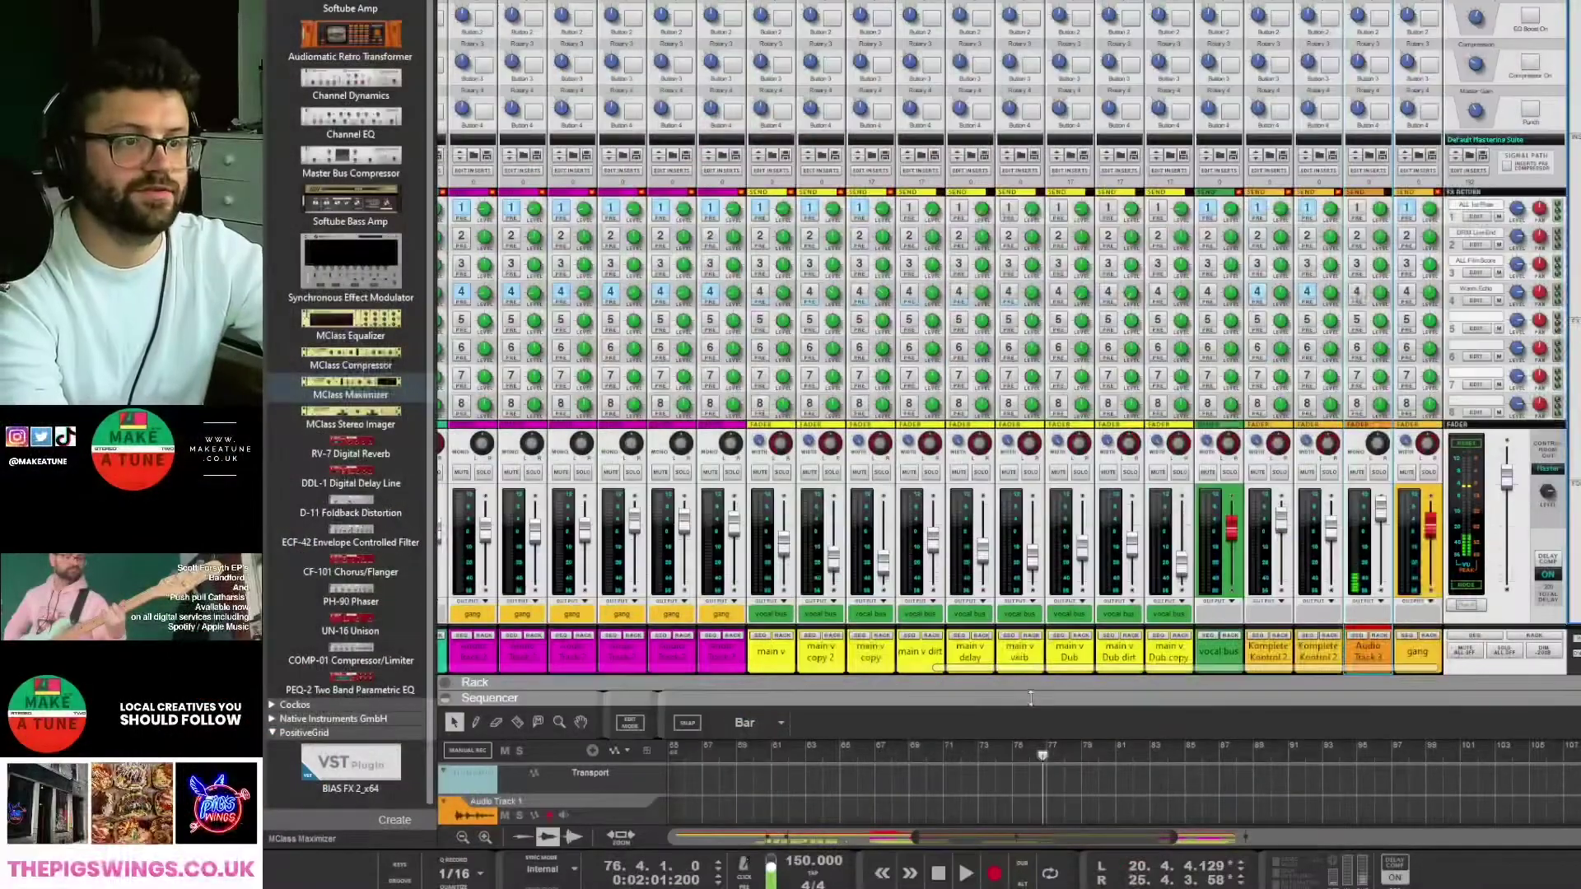
Step: Show the rack and review the device chains from the gang mix channel up through the vocals, bass, drums and guitars
{"action": "left_click", "coordinate": [1036, 635]}
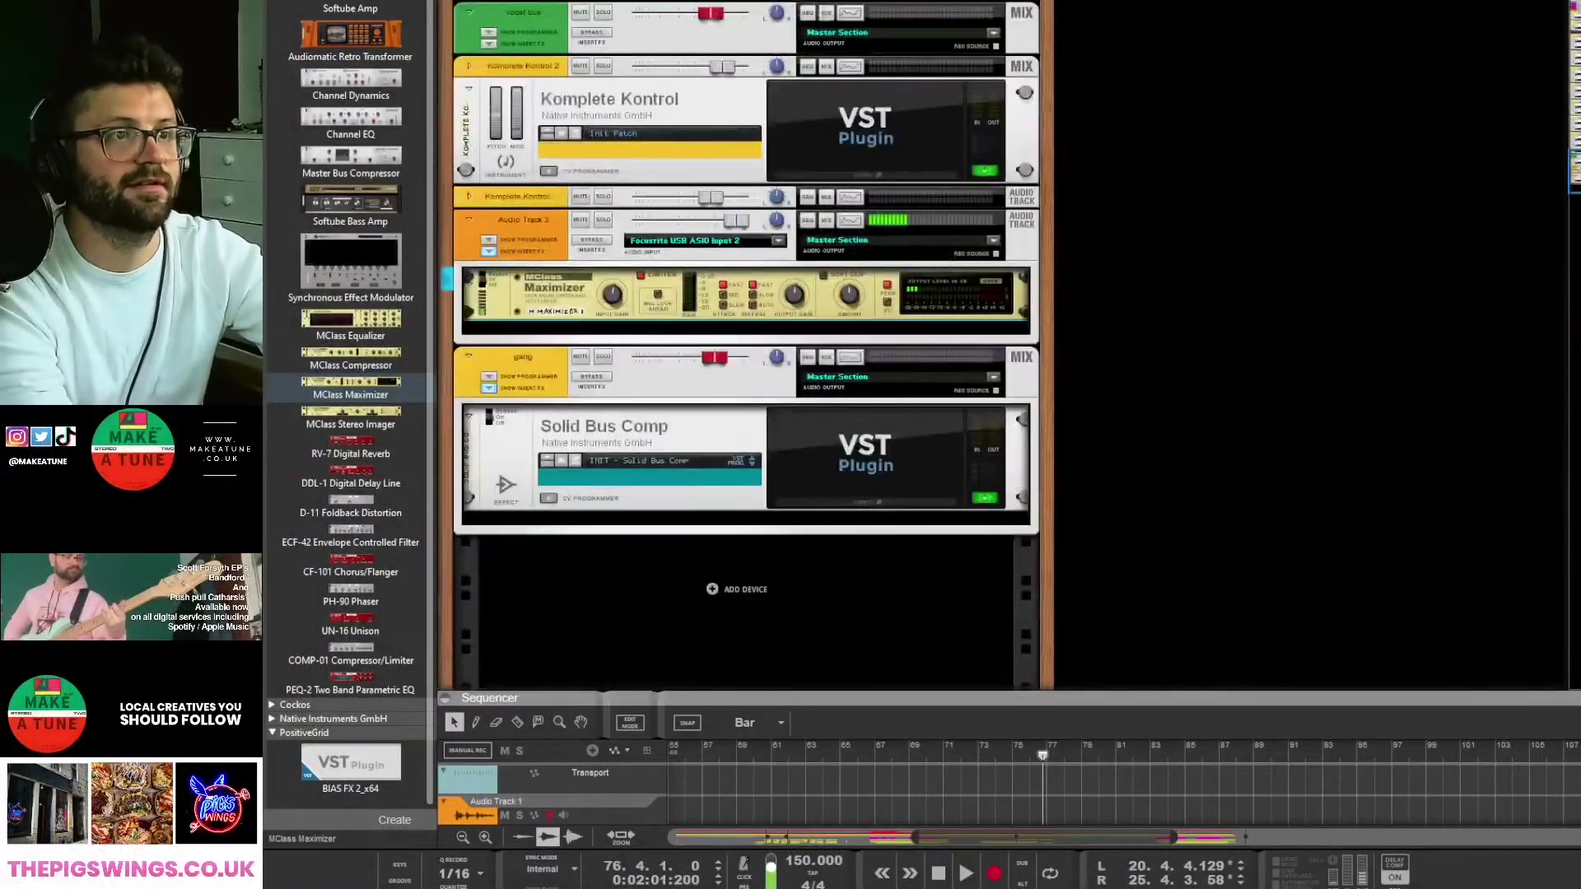
{"action": "scroll", "coordinate": [1148, 260], "scroll_direction": "up", "scroll_amount": 20}
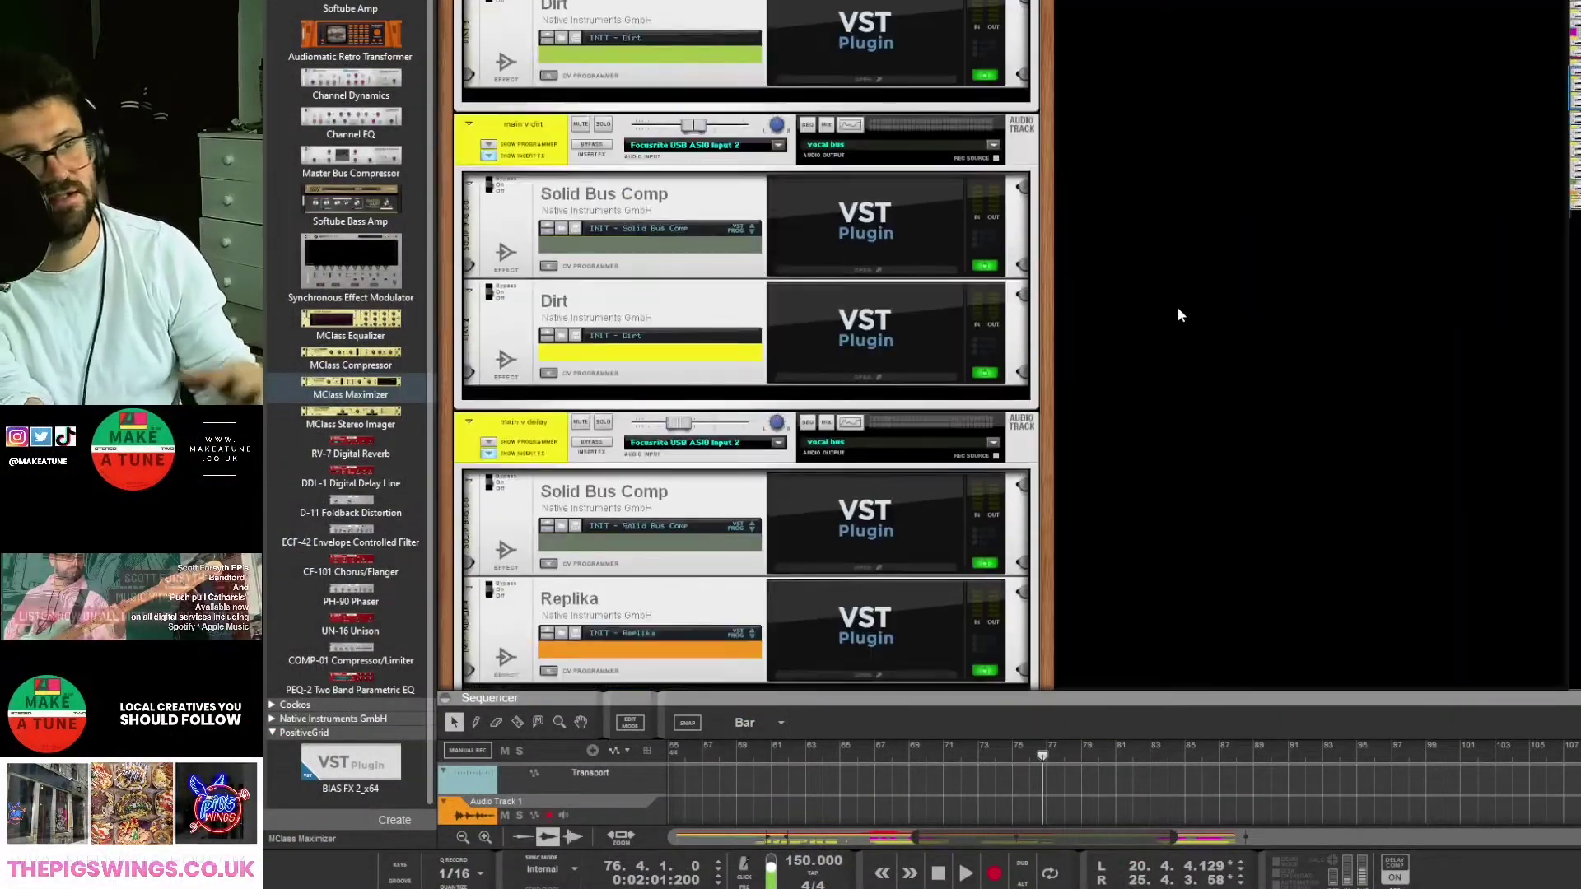
{"action": "scroll", "coordinate": [1177, 308], "scroll_direction": "up", "scroll_amount": 20}
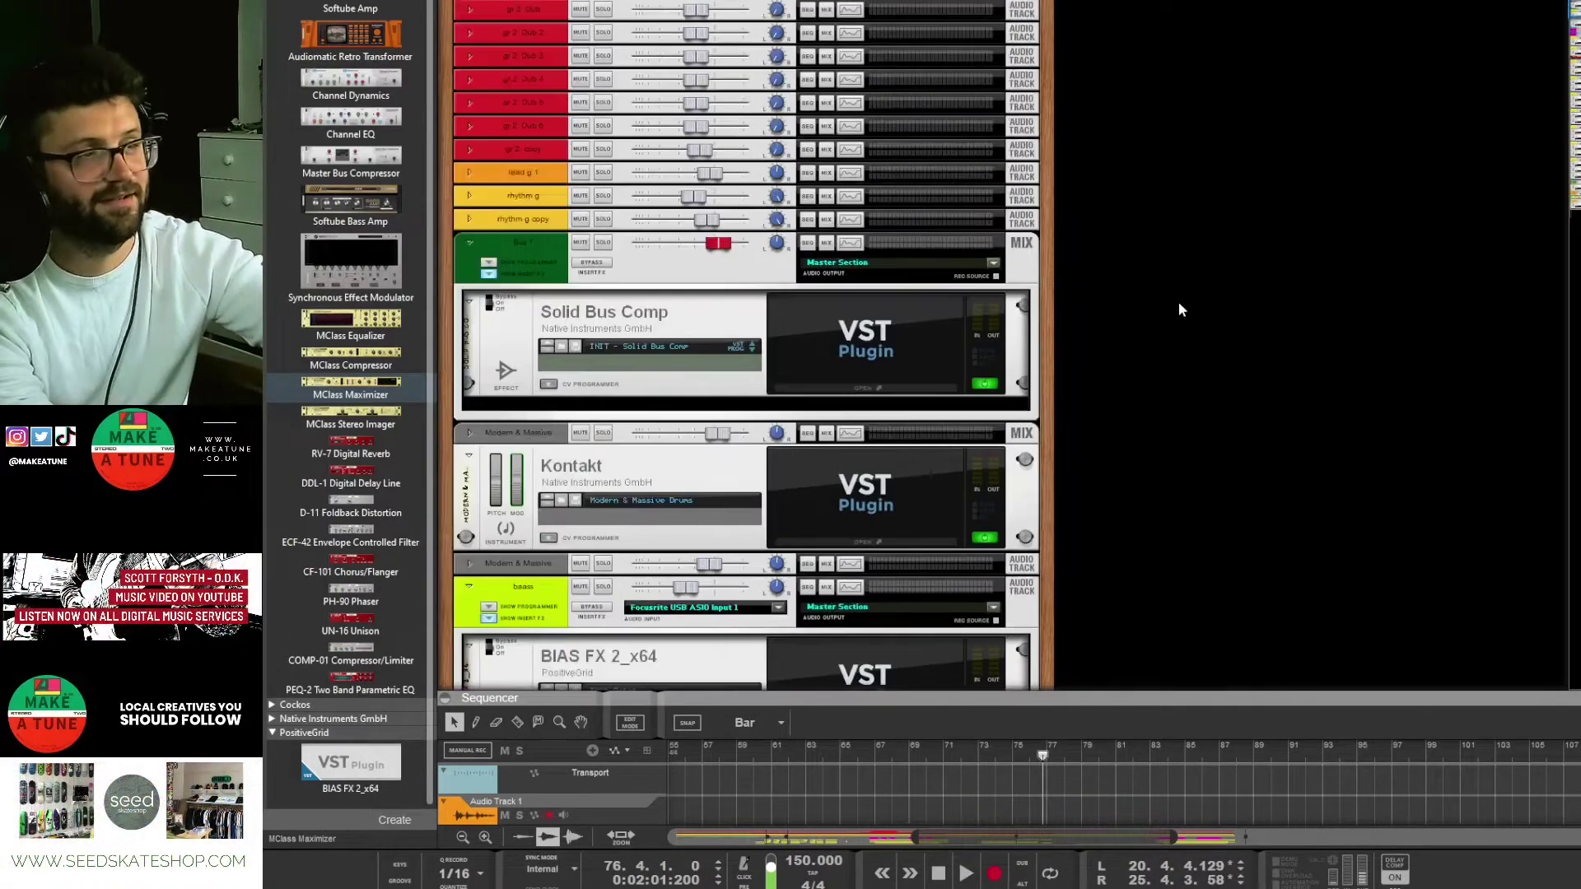
{"action": "scroll", "coordinate": [1178, 305], "scroll_direction": "up", "scroll_amount": 10}
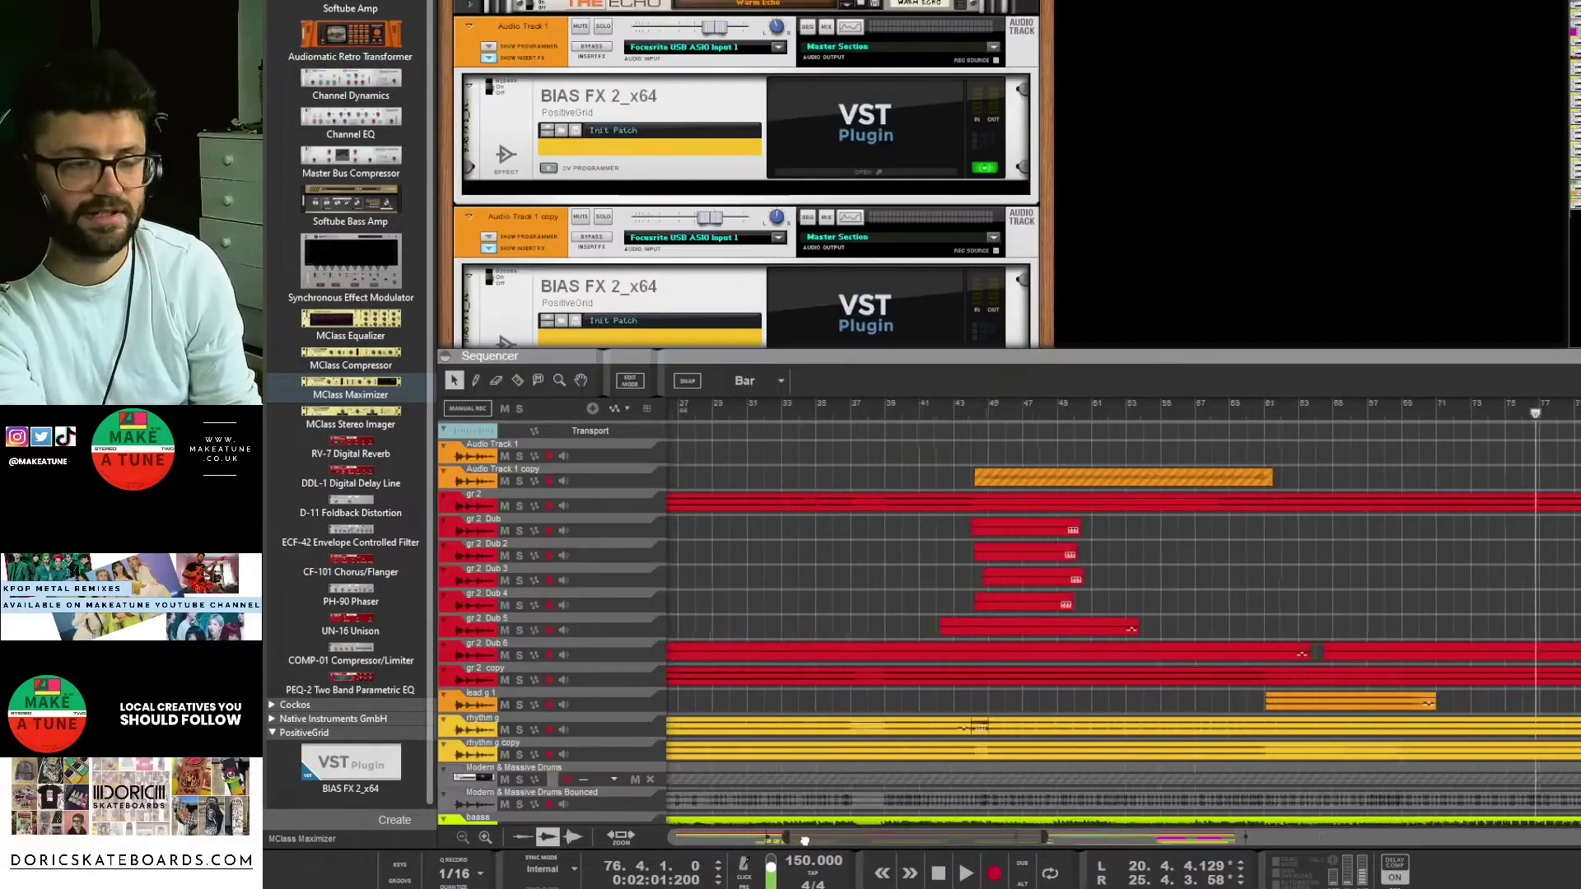
Step: At the song's start, swap the solo from Modern & Massive Drums to Modern & Massive Drums Bounced and play the bounced drums
{"action": "left_click_drag", "start_coordinate": [810, 837], "coordinate": [701, 835]}
{"action": "scroll", "coordinate": [748, 482], "scroll_direction": "down", "scroll_amount": 6}
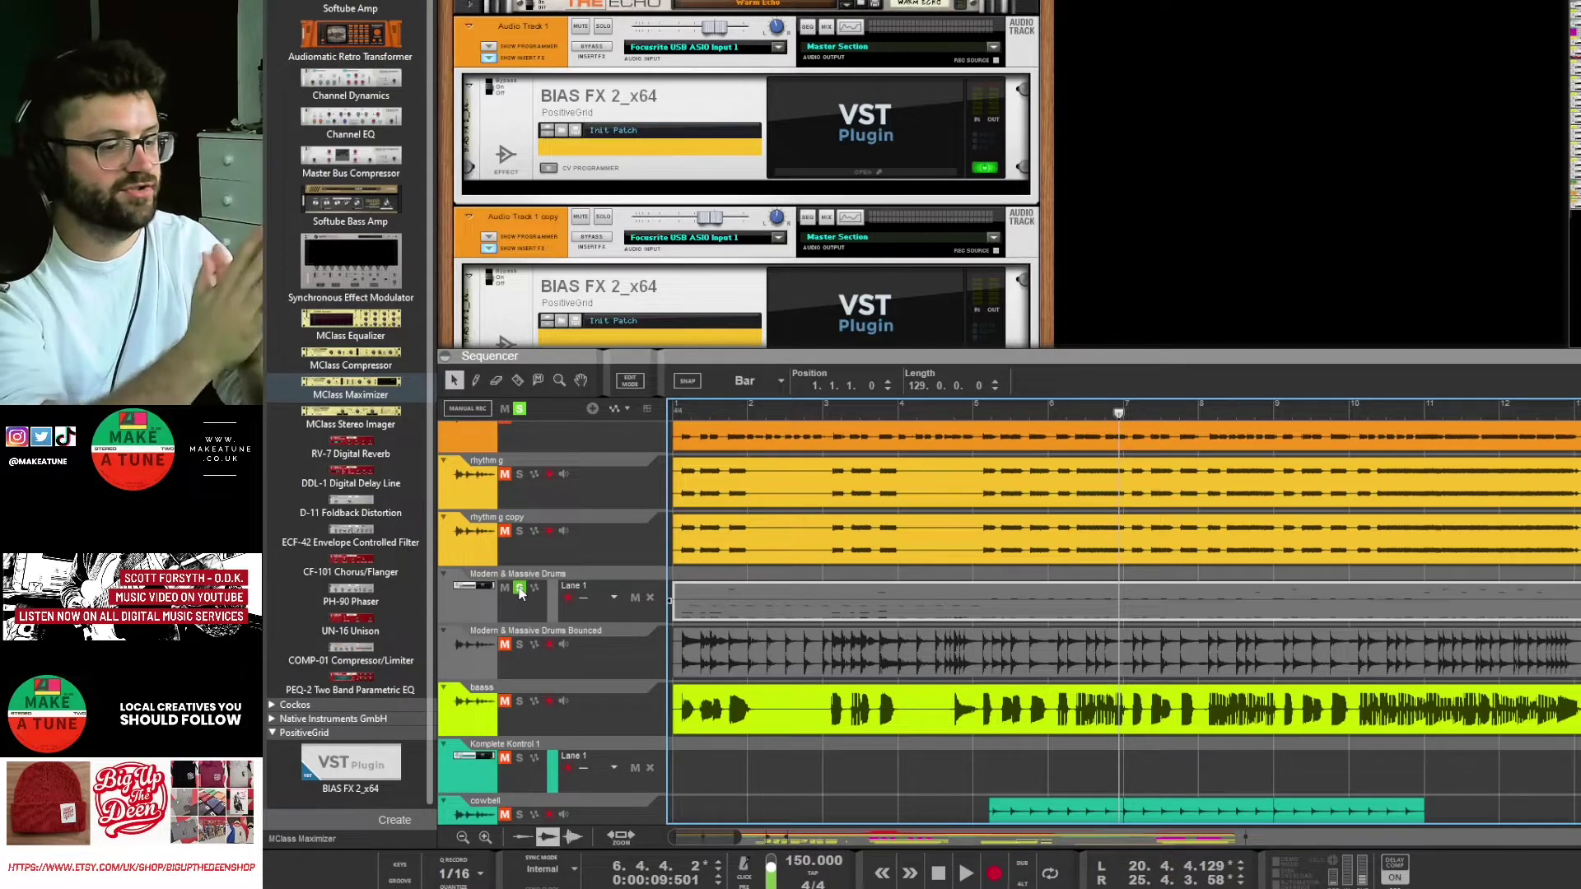
{"action": "left_click", "coordinate": [520, 589]}
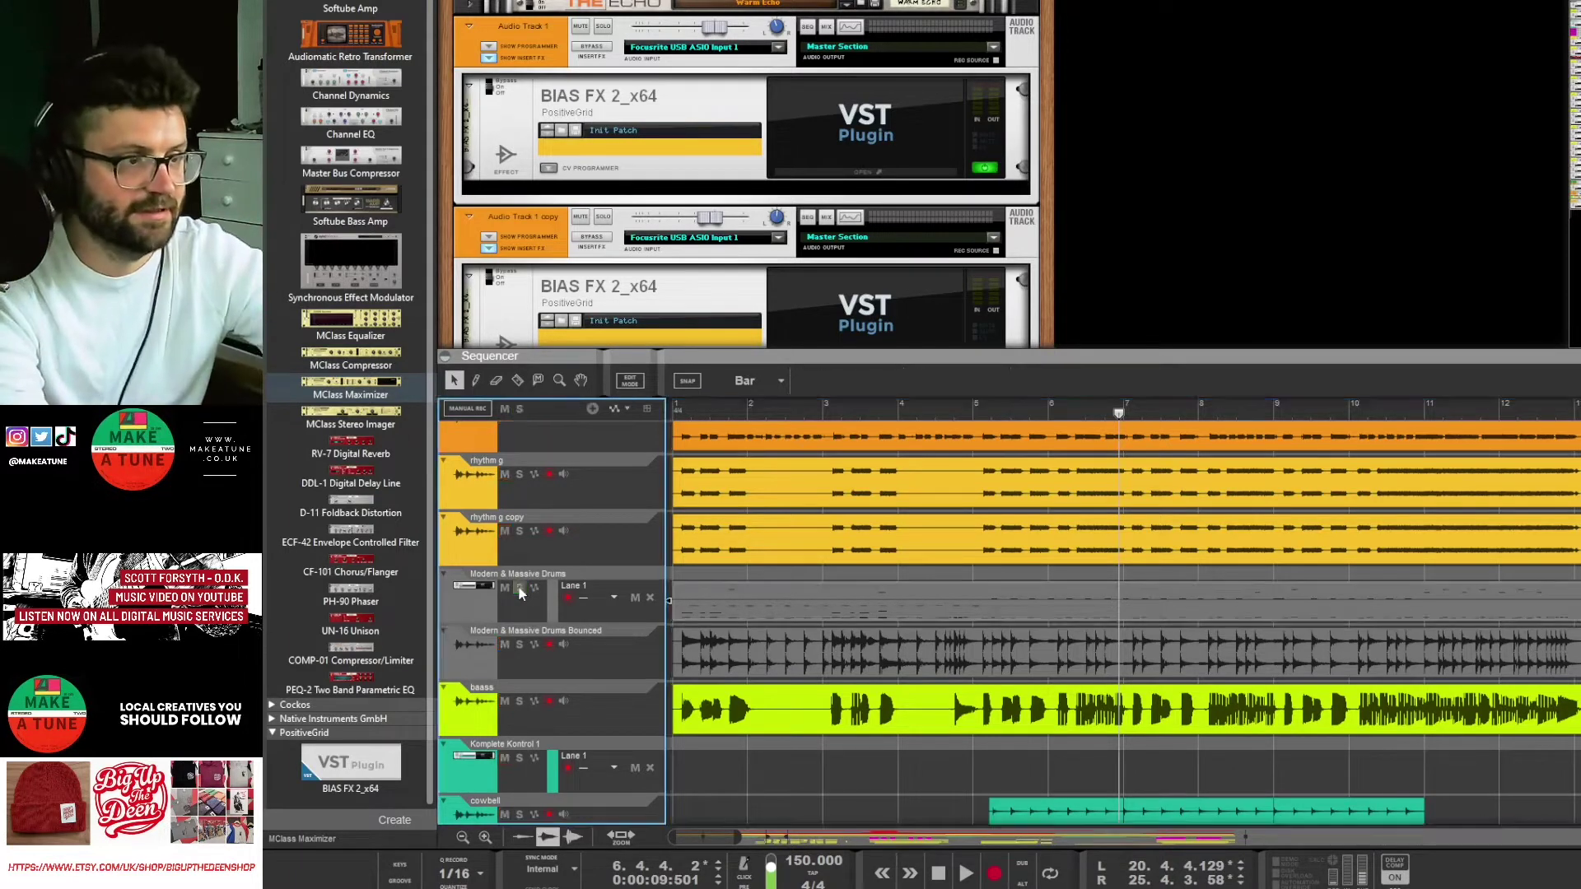
{"action": "left_click", "coordinate": [518, 644]}
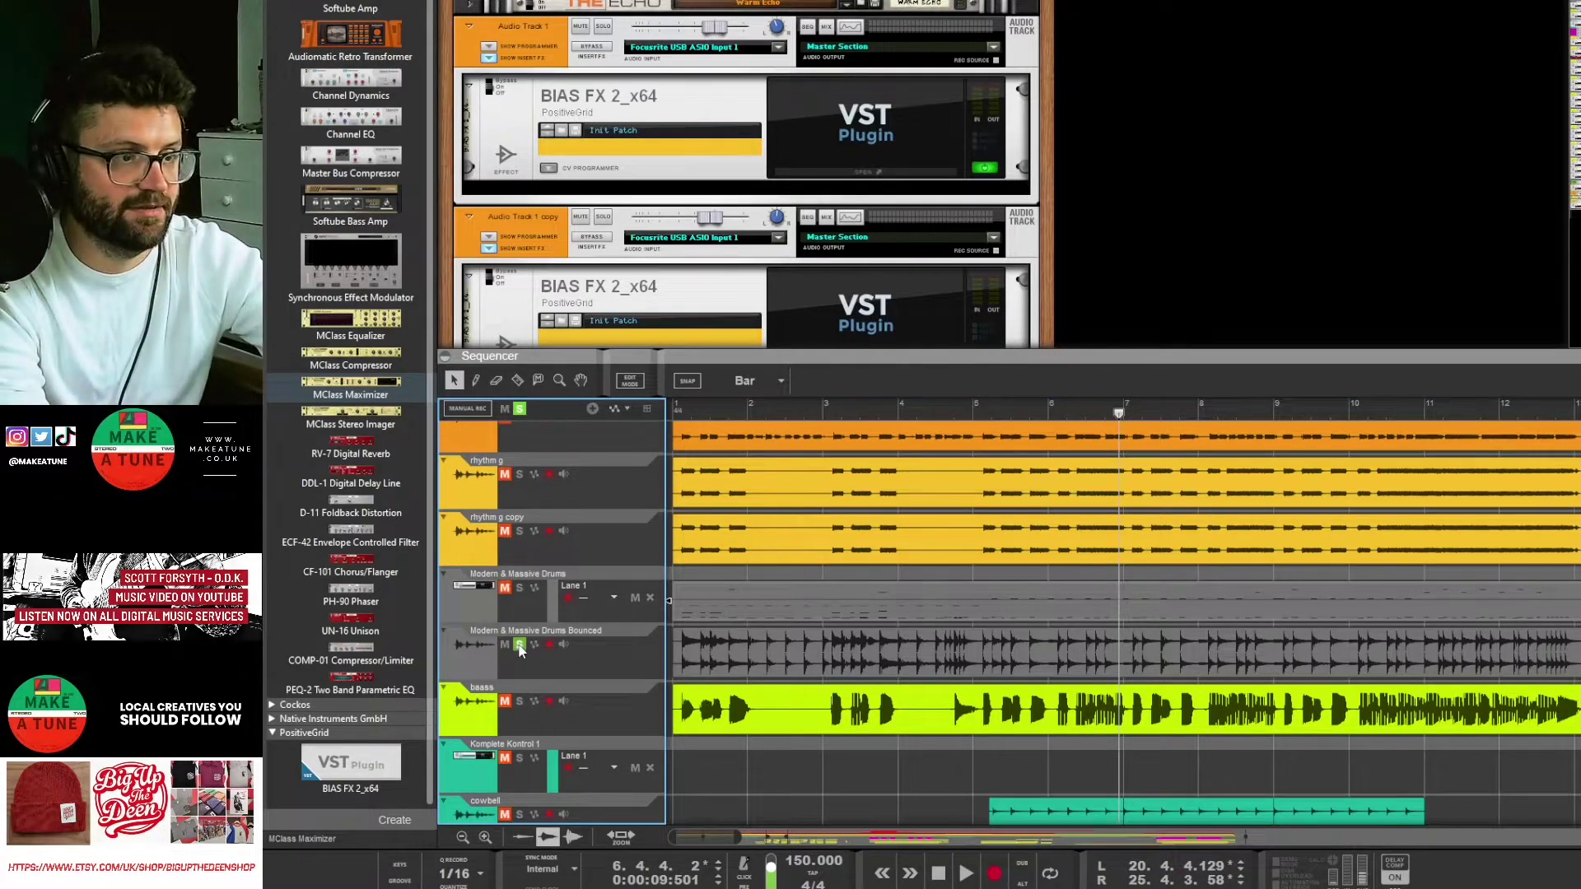
{"action": "left_click", "coordinate": [906, 412]}
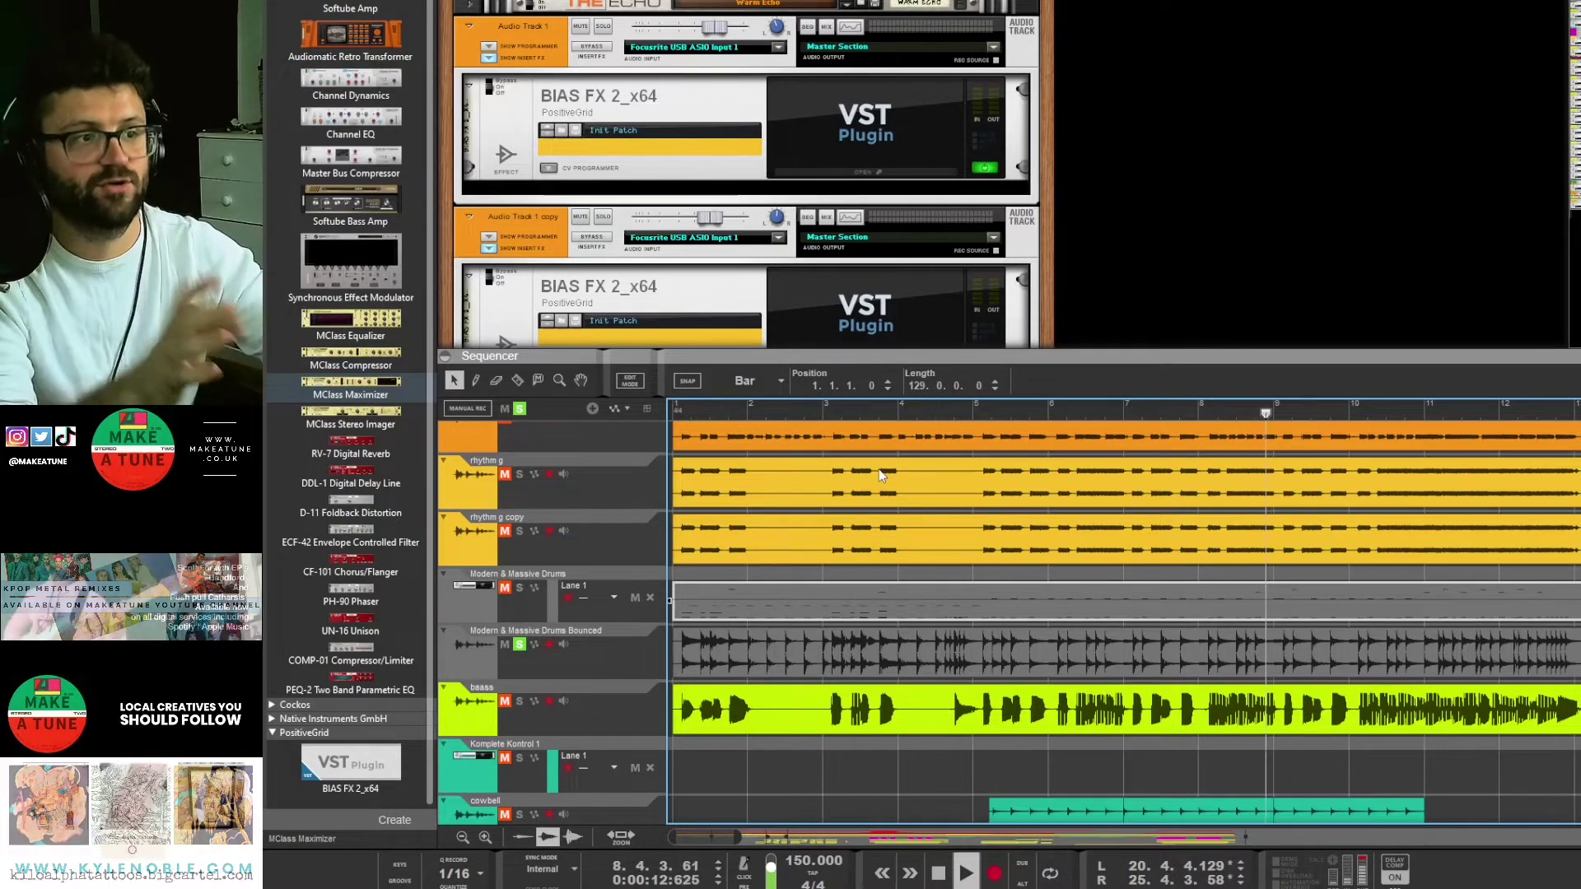
{"action": "key", "text": "space"}
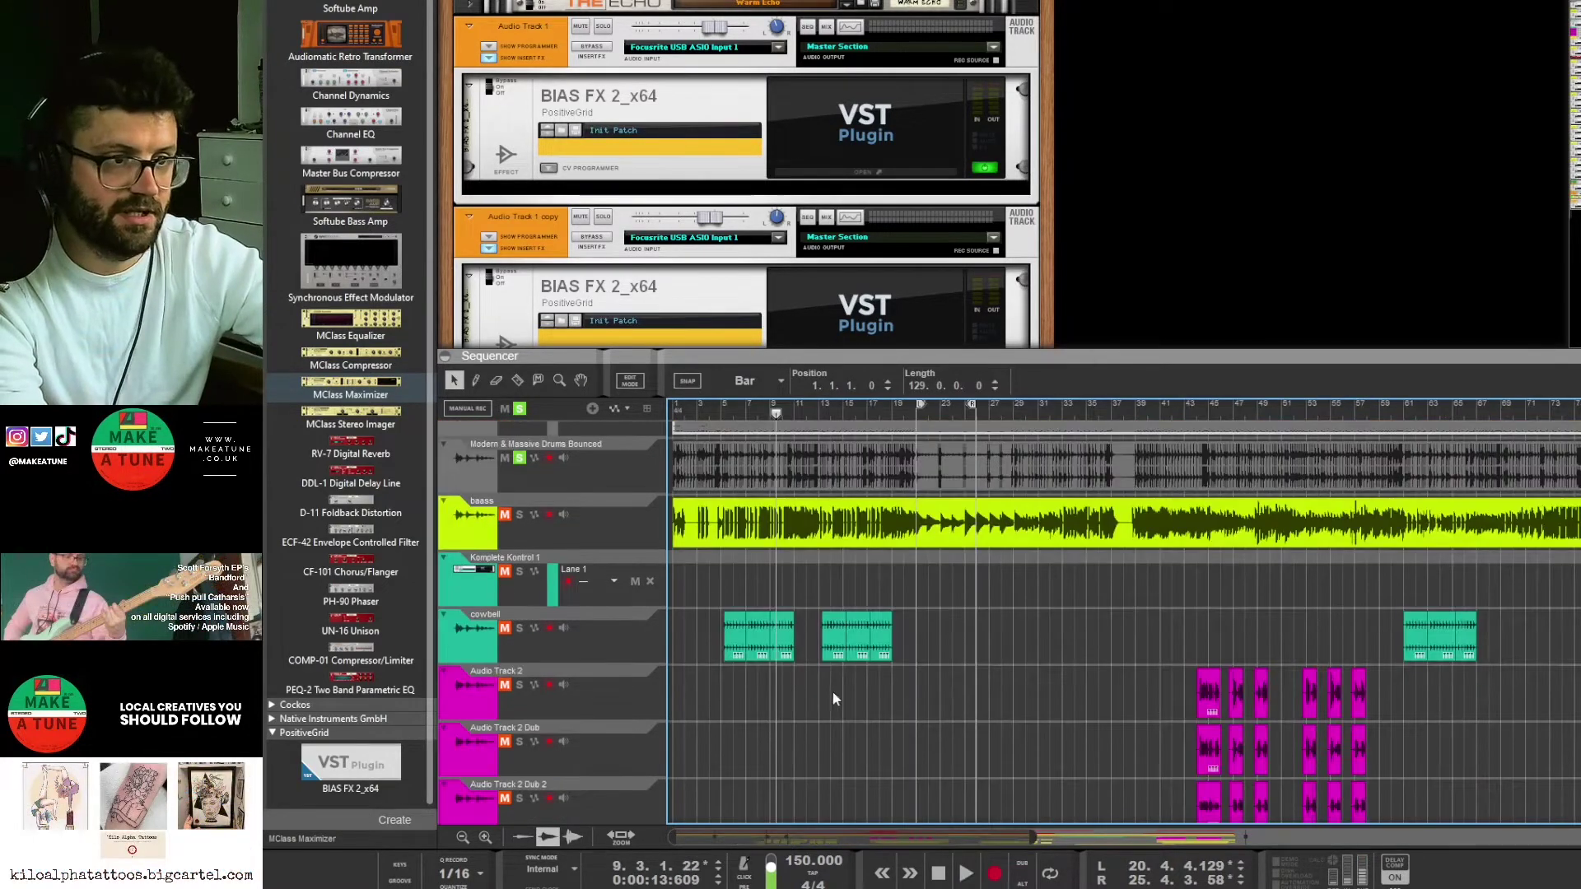
Step: Look over the sequencer's track list and audition the gr 2 copy guitar track in solo during playback, clearing its solo
{"action": "scroll", "coordinate": [849, 688], "scroll_direction": "down", "scroll_amount": 5}
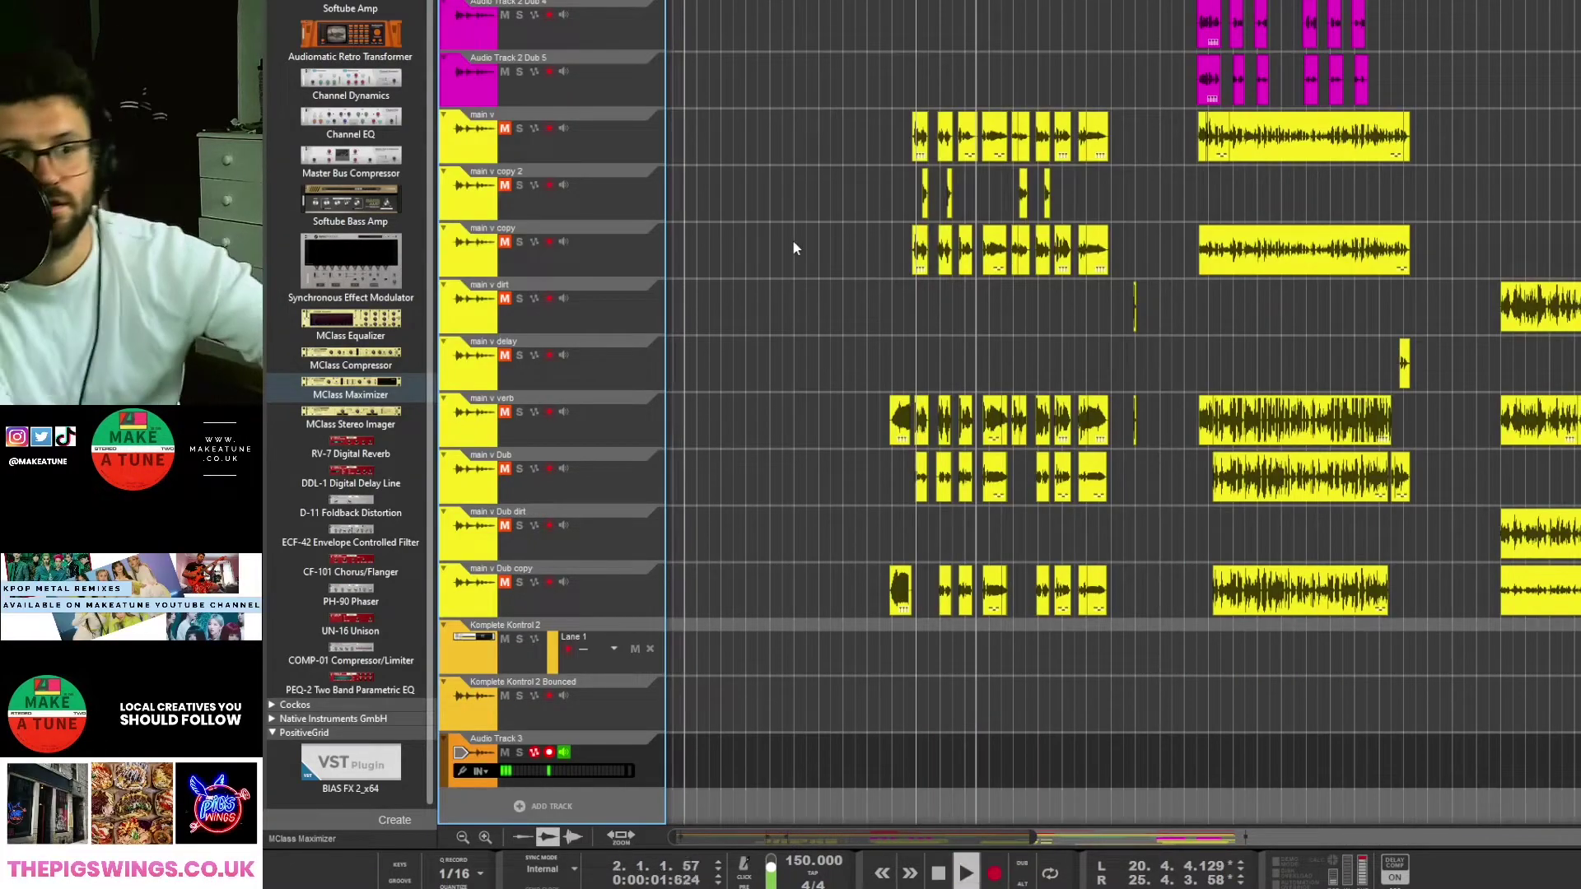
{"action": "scroll", "coordinate": [793, 239], "scroll_direction": "up", "scroll_amount": 10}
{"action": "scroll", "coordinate": [795, 247], "scroll_direction": "up", "scroll_amount": 4}
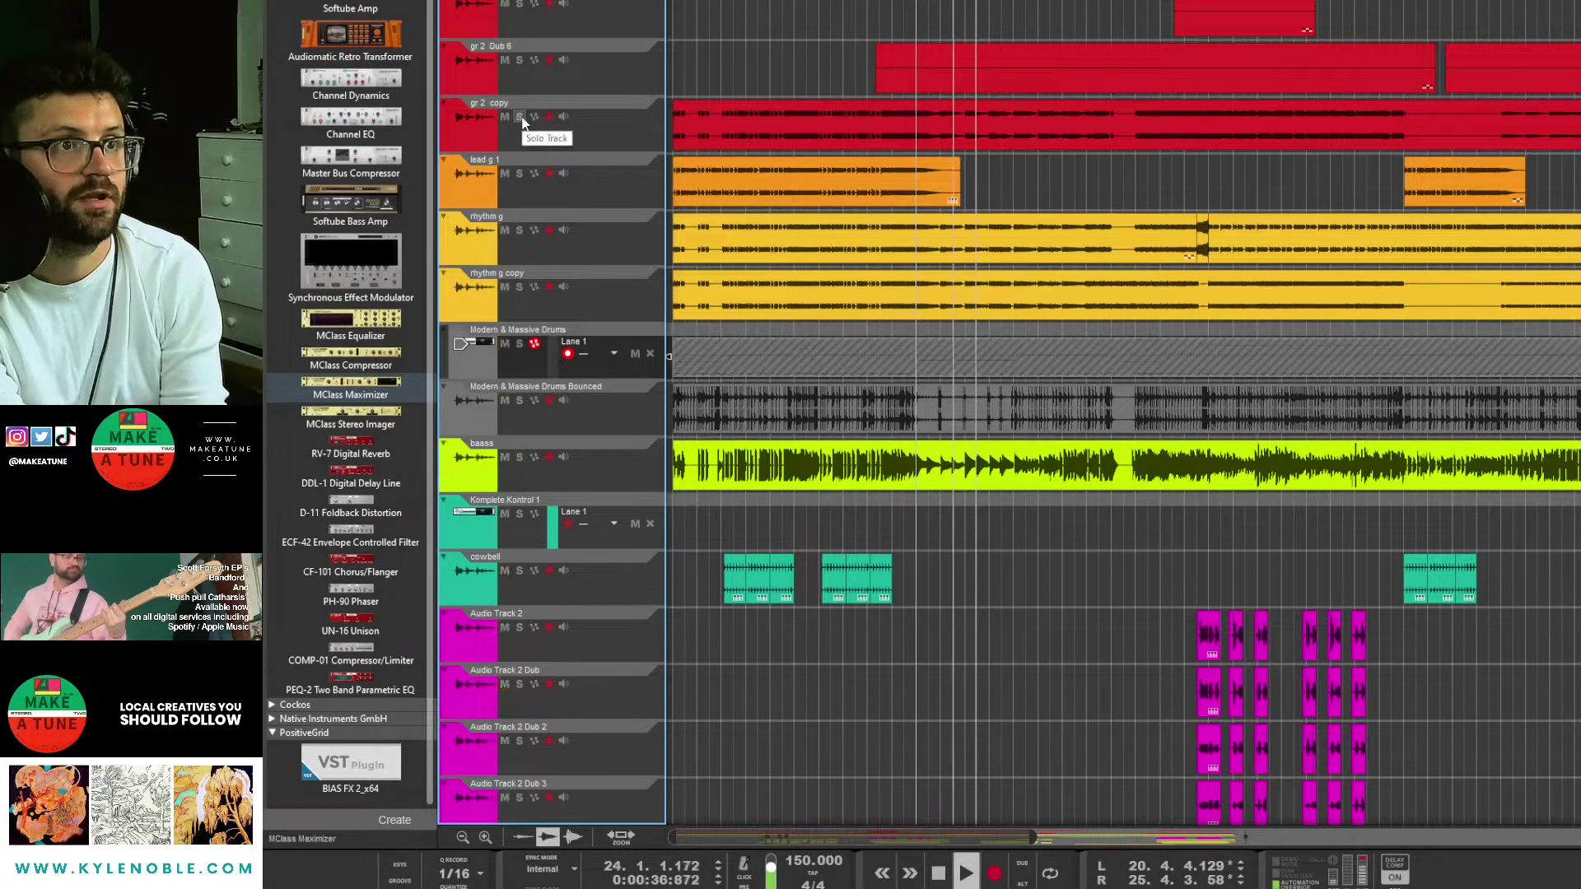
{"action": "left_click", "coordinate": [520, 117]}
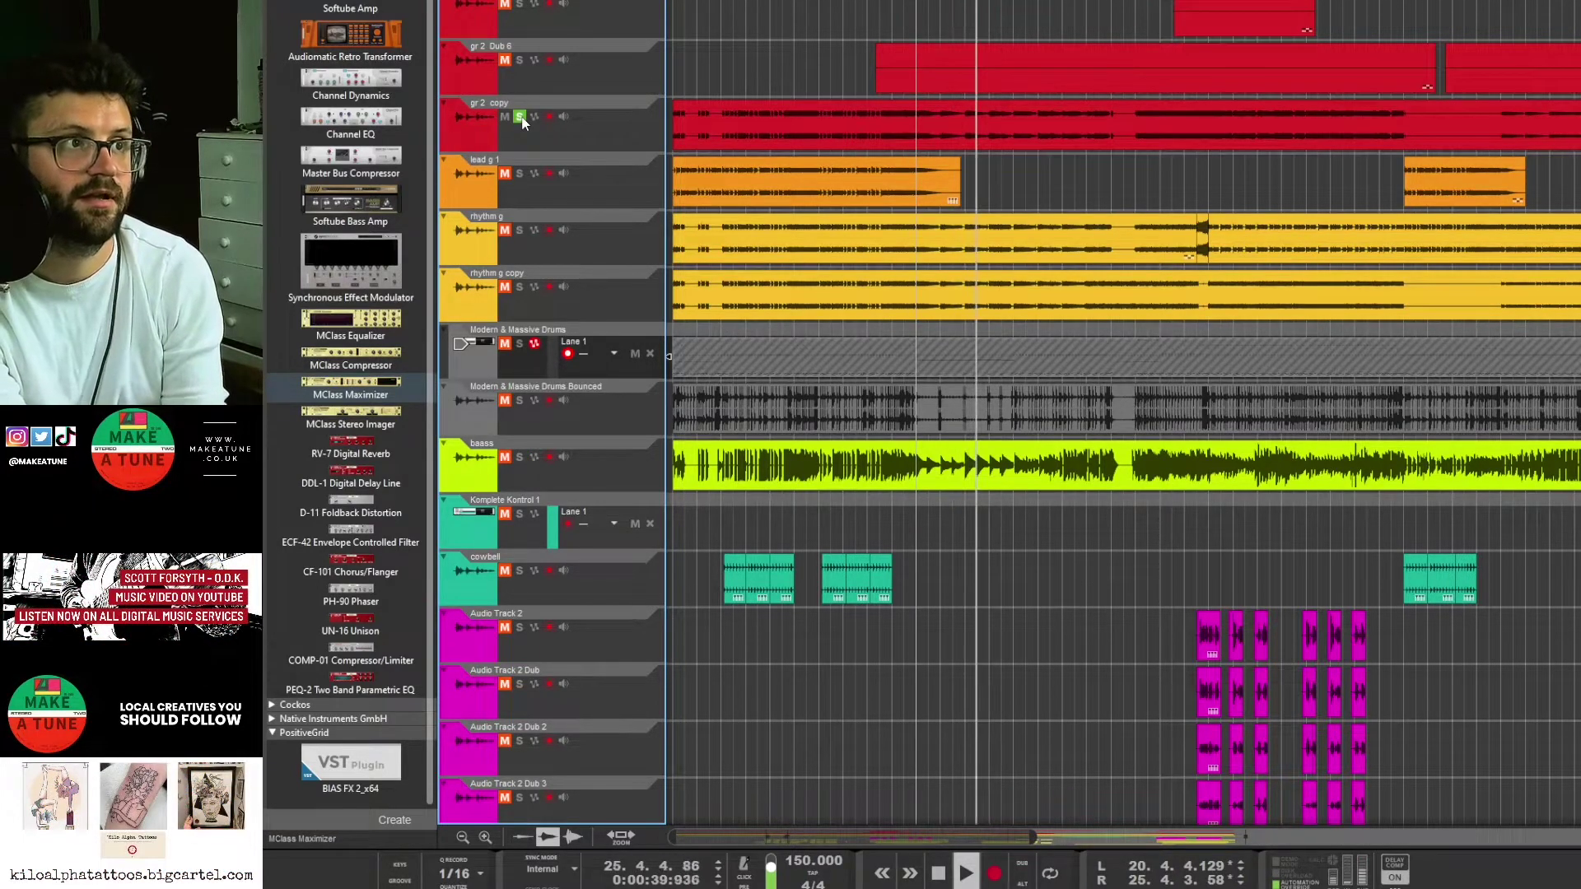
{"action": "left_click", "coordinate": [520, 117]}
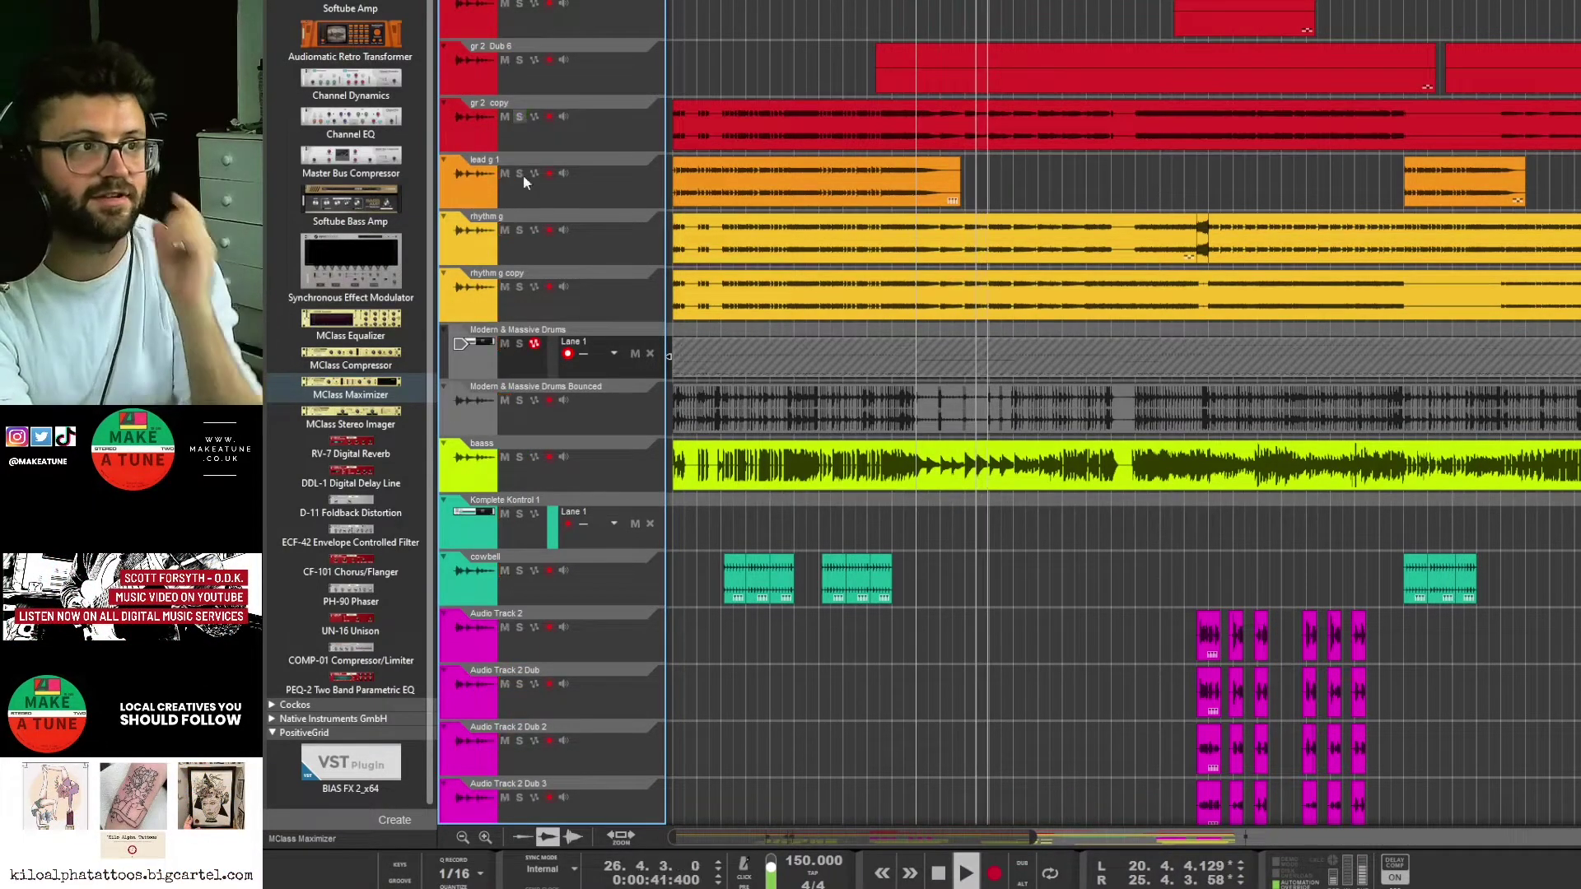
Step: Audition the rhythm g and rhythm g copy guitars in solo, and compare the mix with rhythm g muted and unmuted
{"action": "left_click", "coordinate": [520, 231]}
{"action": "left_click", "coordinate": [519, 288]}
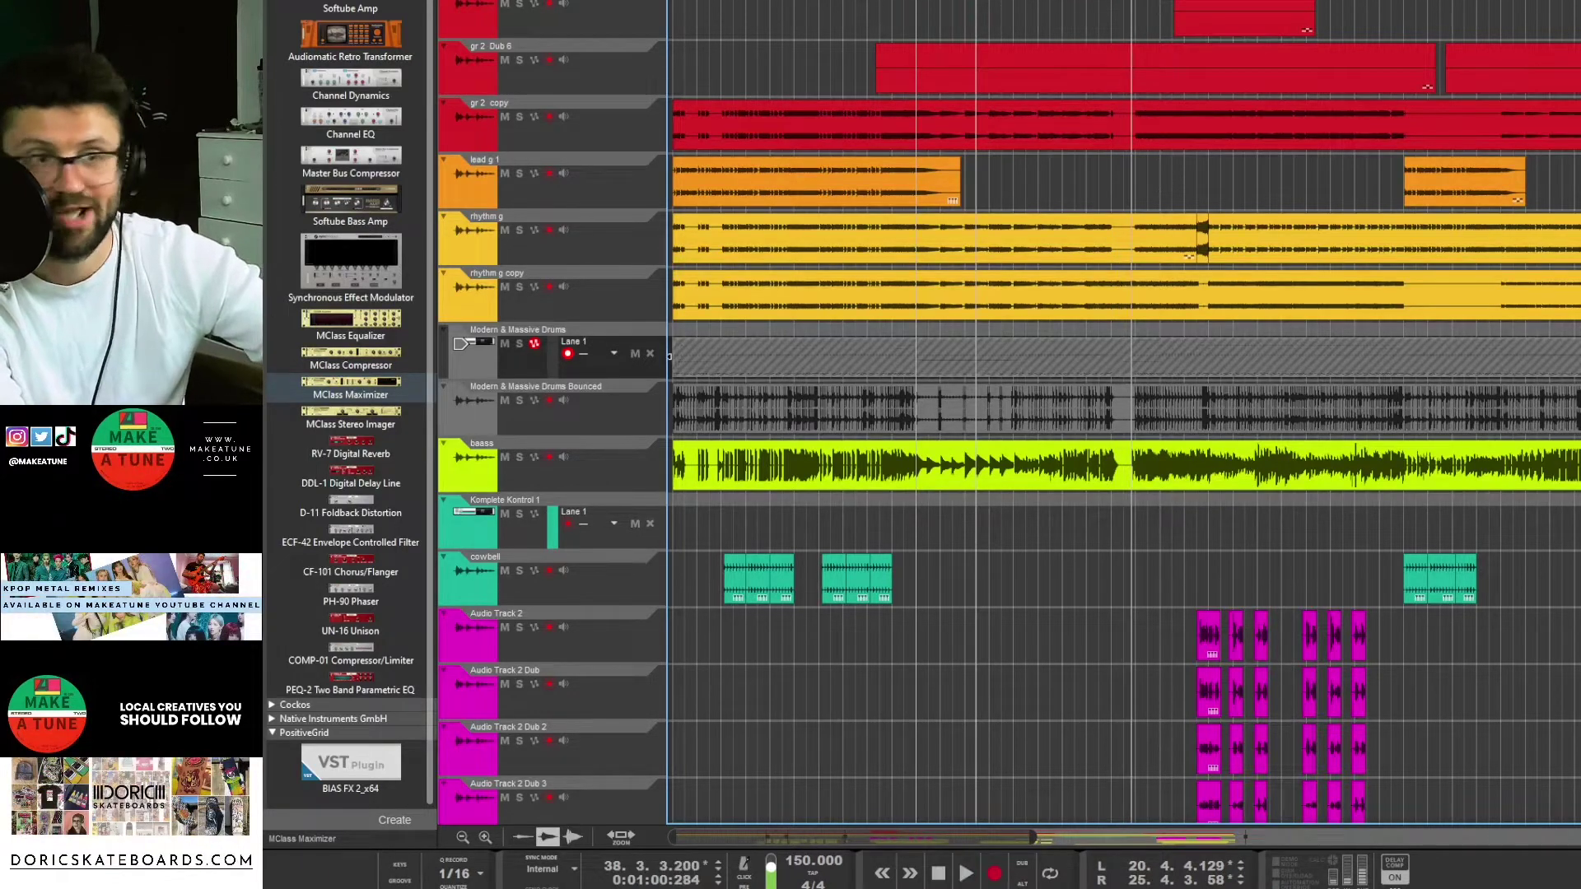
{"action": "left_click", "coordinate": [505, 231]}
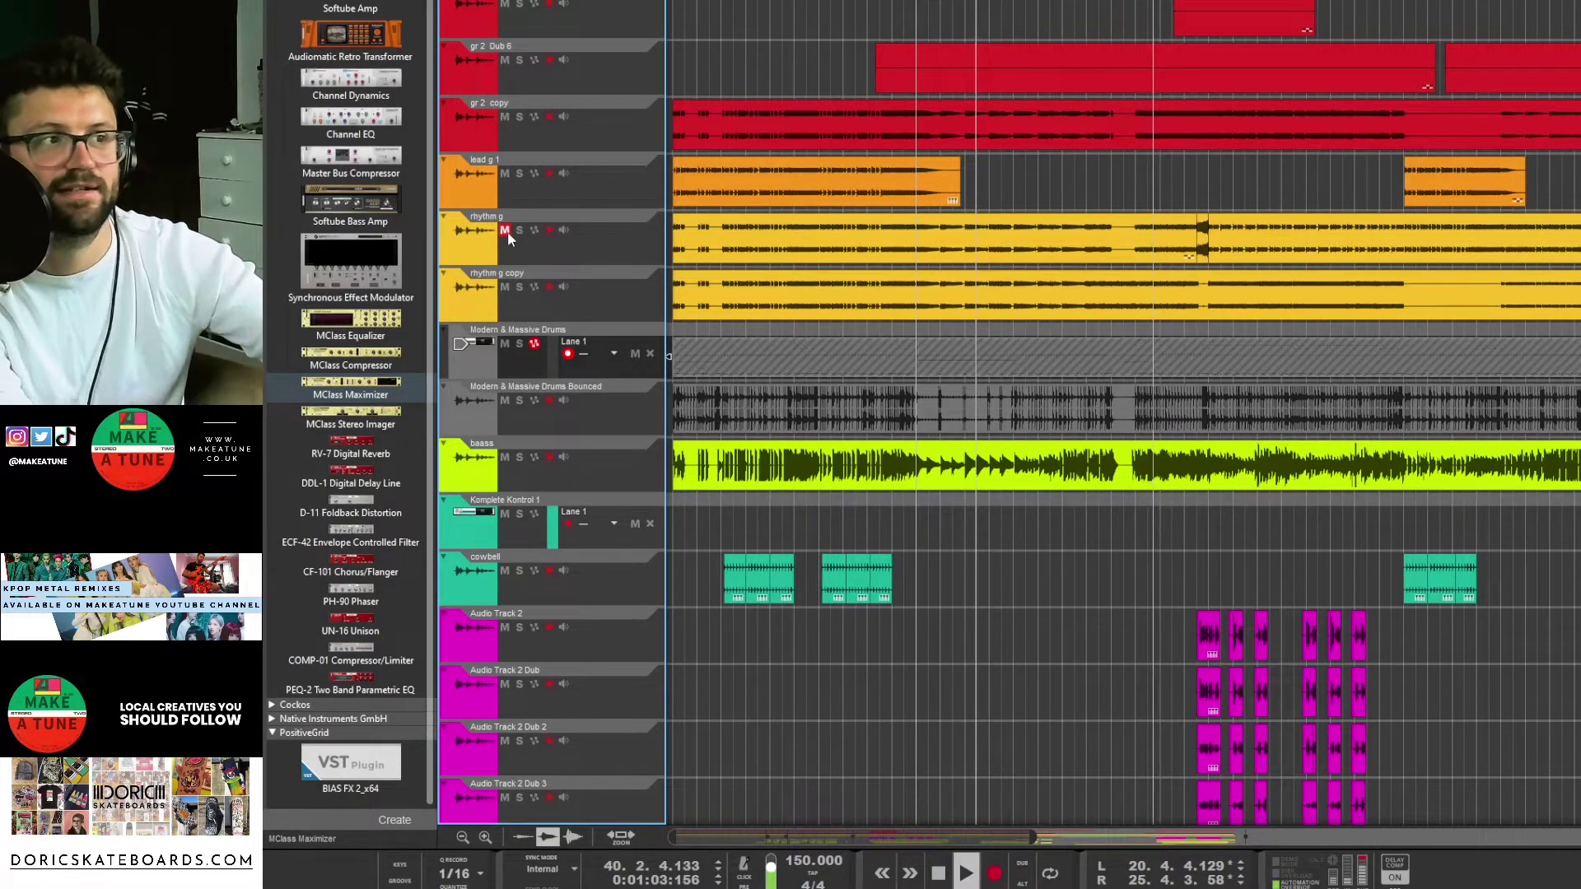
{"action": "left_click", "coordinate": [506, 230]}
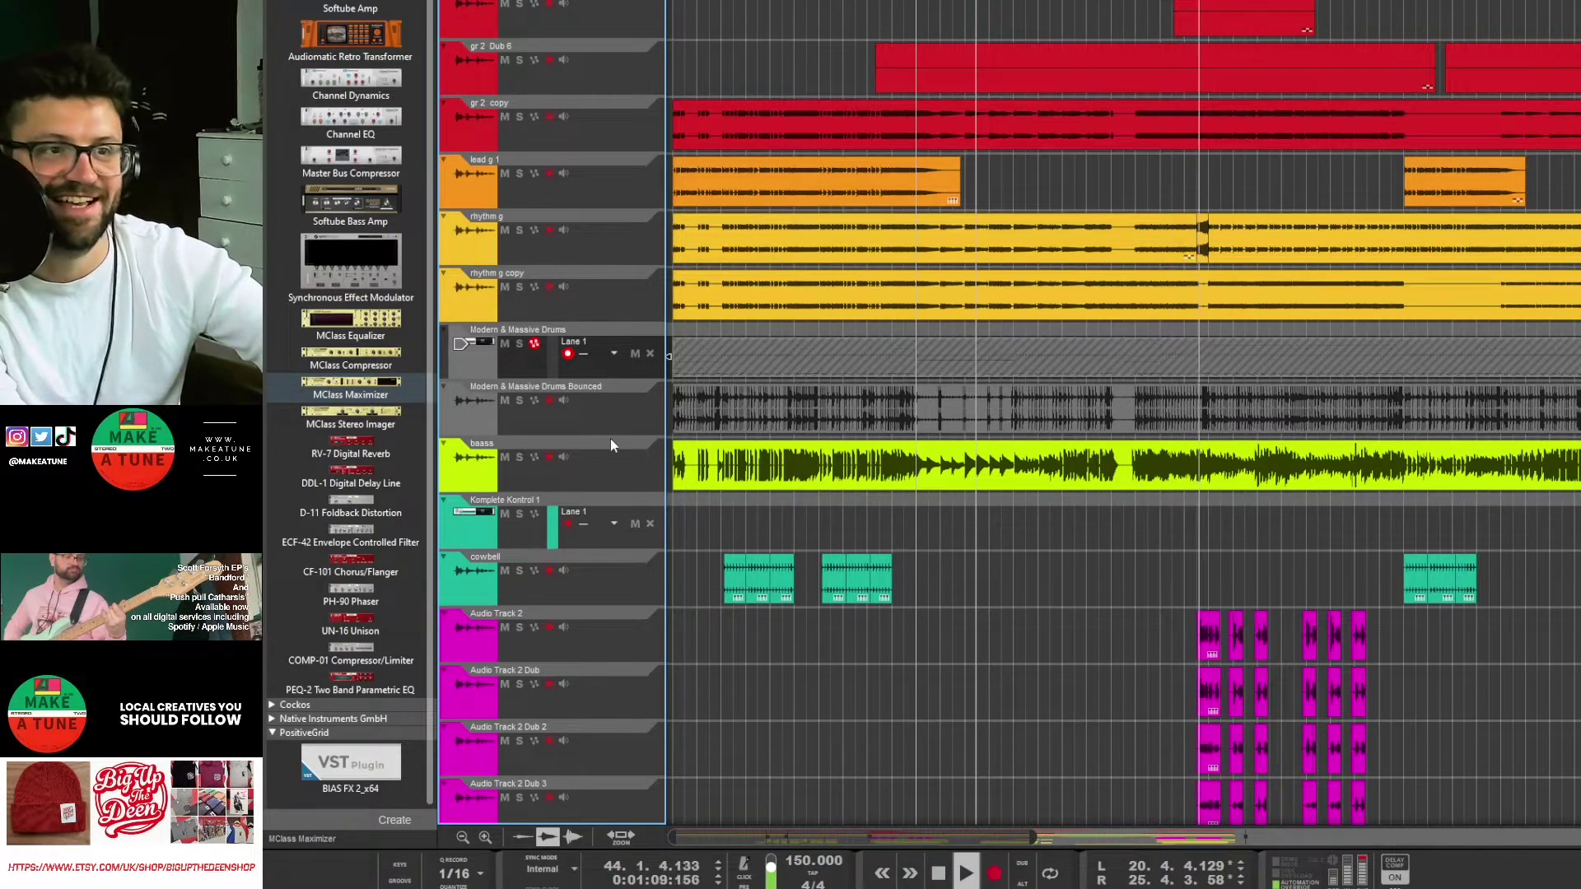
Step: Audition Audio Track 2 and its five dubs in solo and the cowbell track in solo, clearing each solo during playback
{"action": "scroll", "coordinate": [1159, 494], "scroll_direction": "down", "scroll_amount": 5}
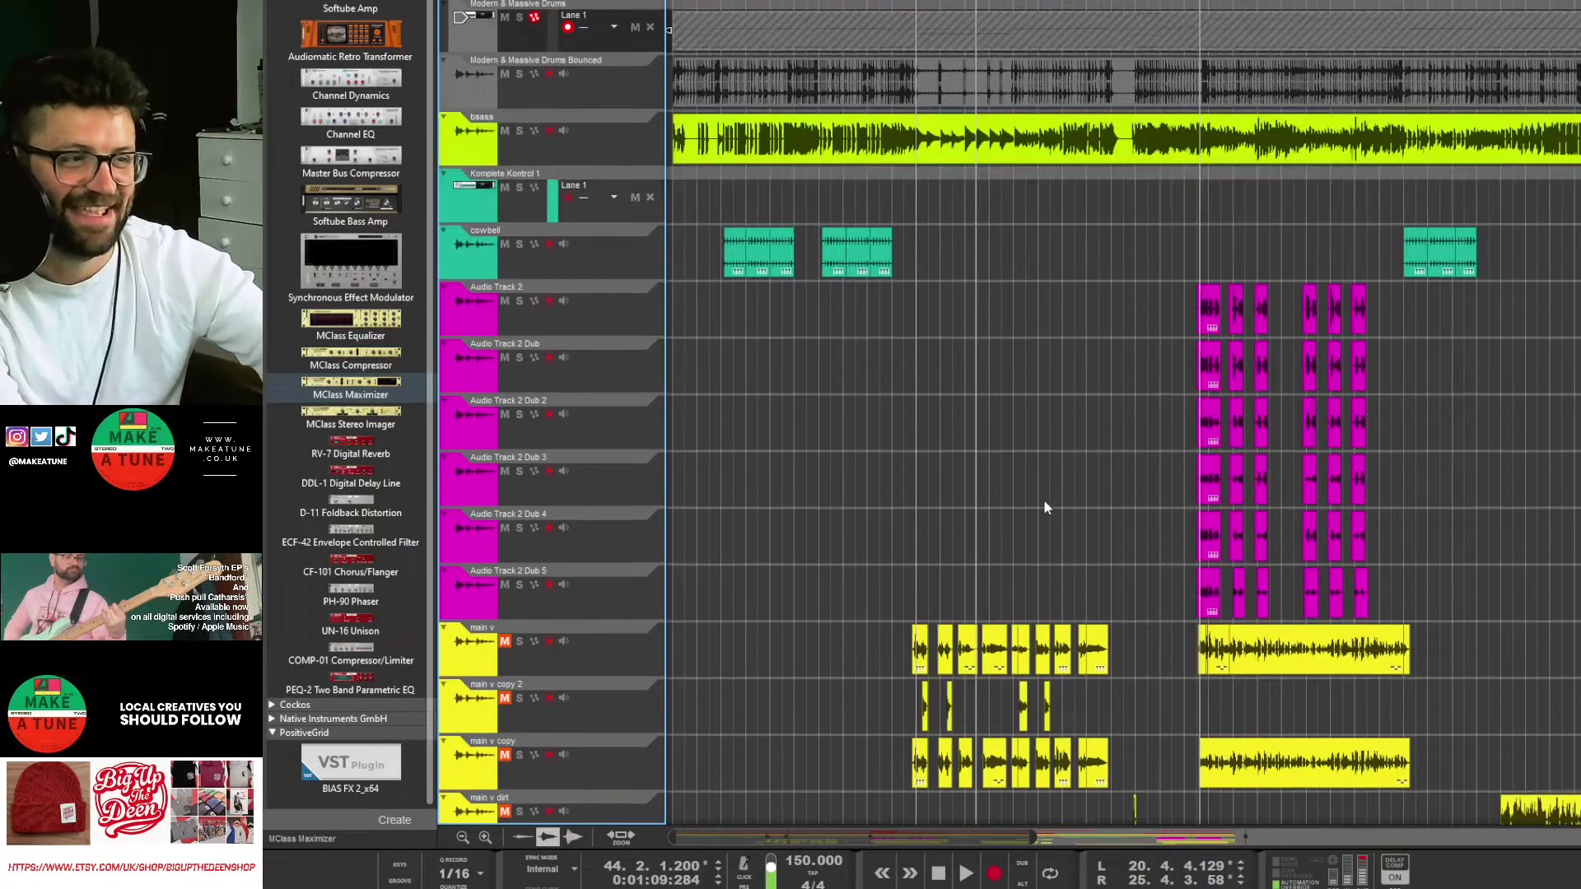
{"action": "left_click", "coordinate": [519, 357]}
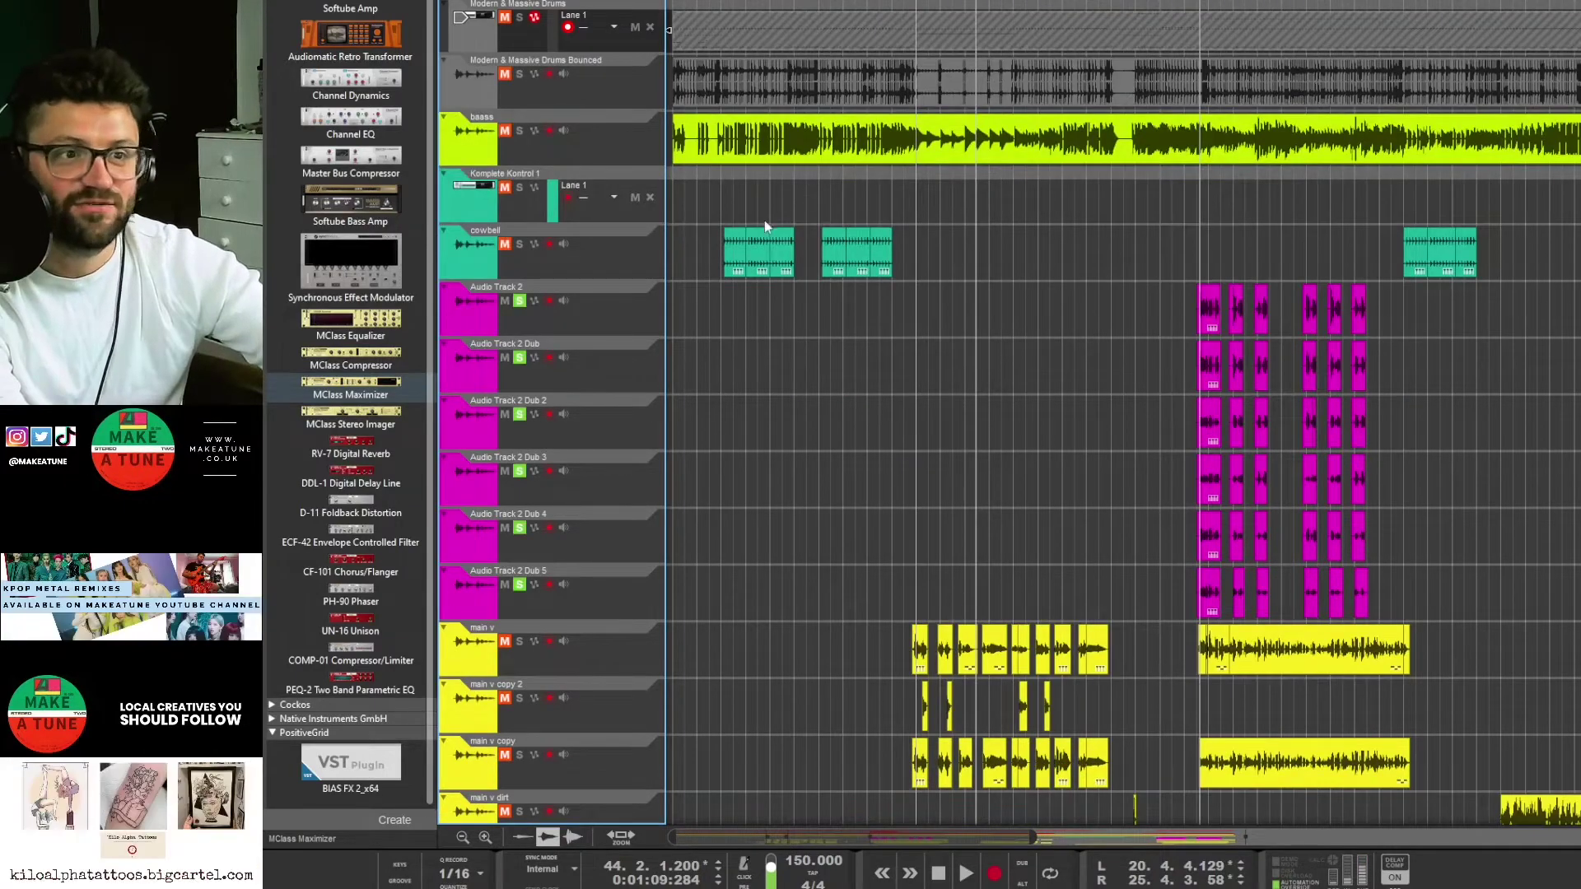
{"action": "key", "text": "space"}
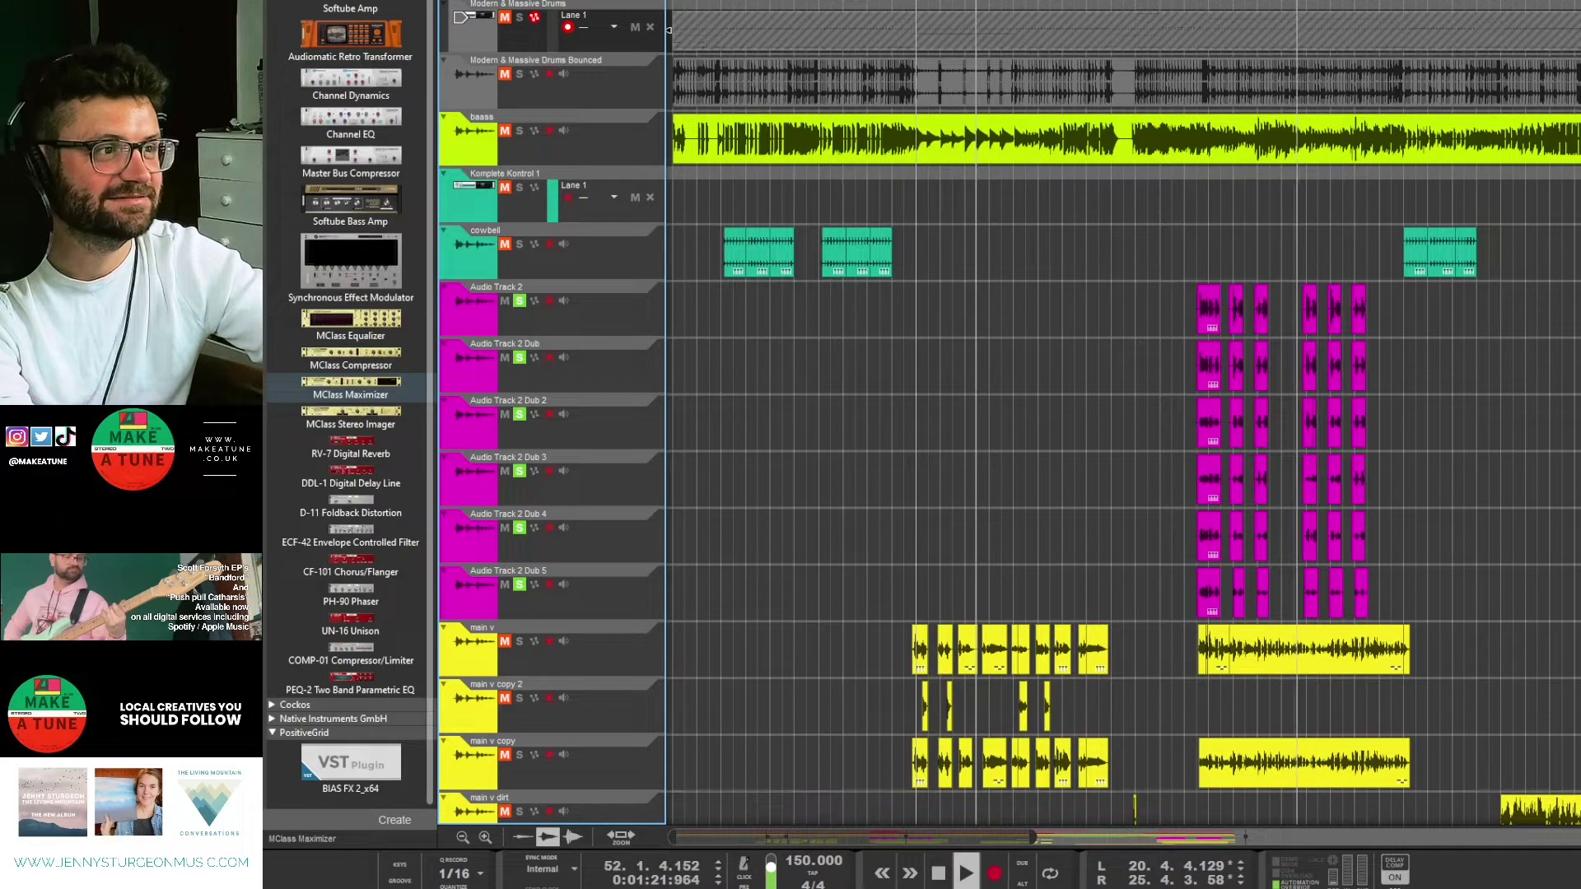
{"action": "left_click", "coordinate": [519, 1]}
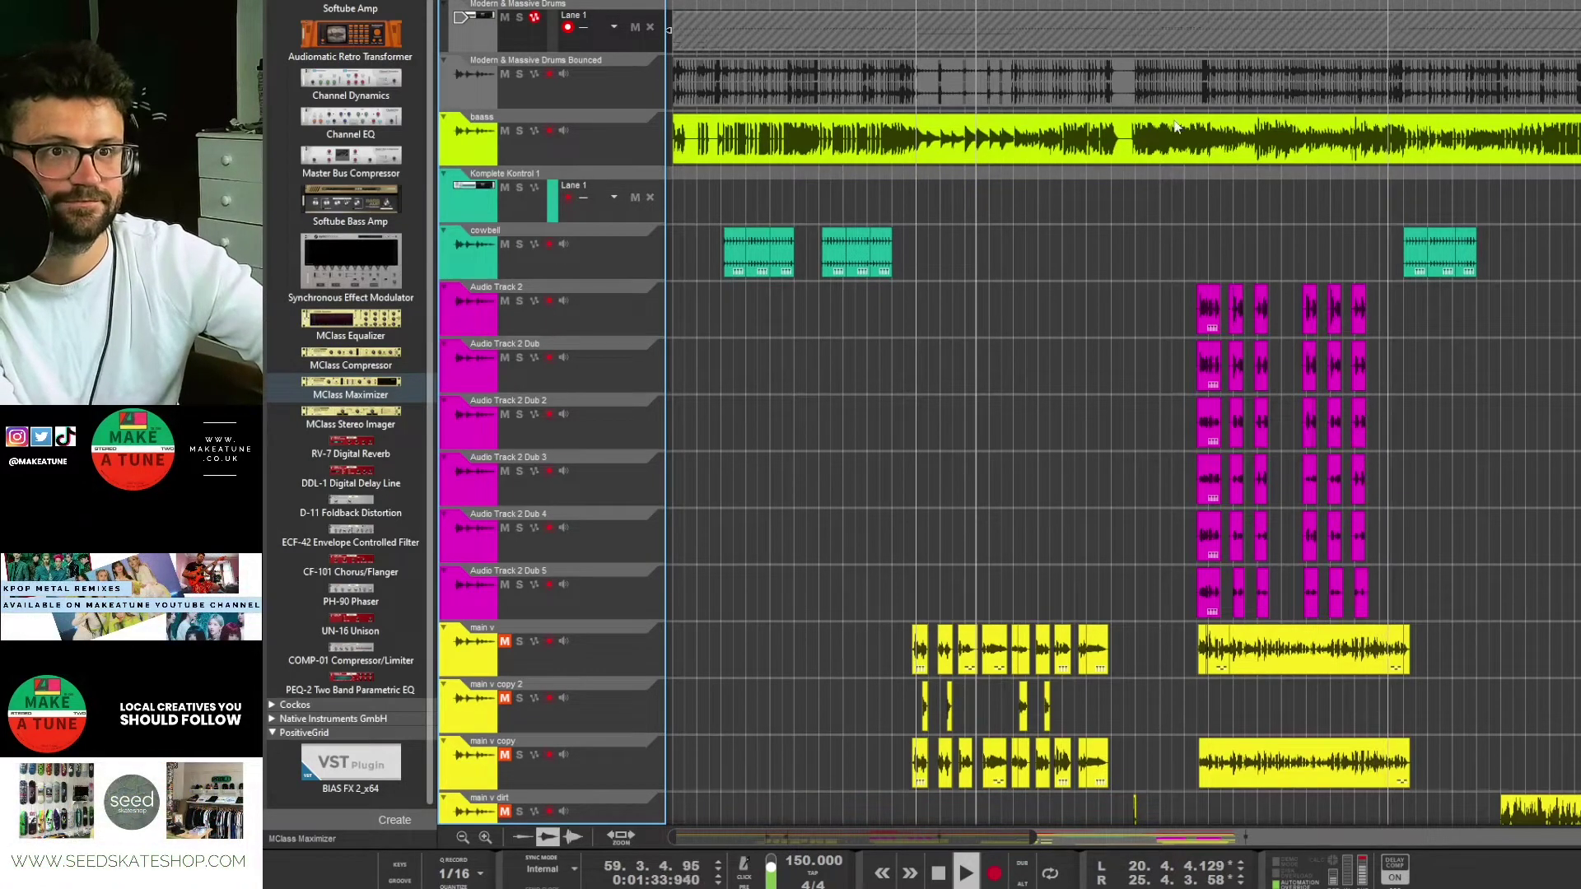
{"action": "left_click", "coordinate": [520, 245]}
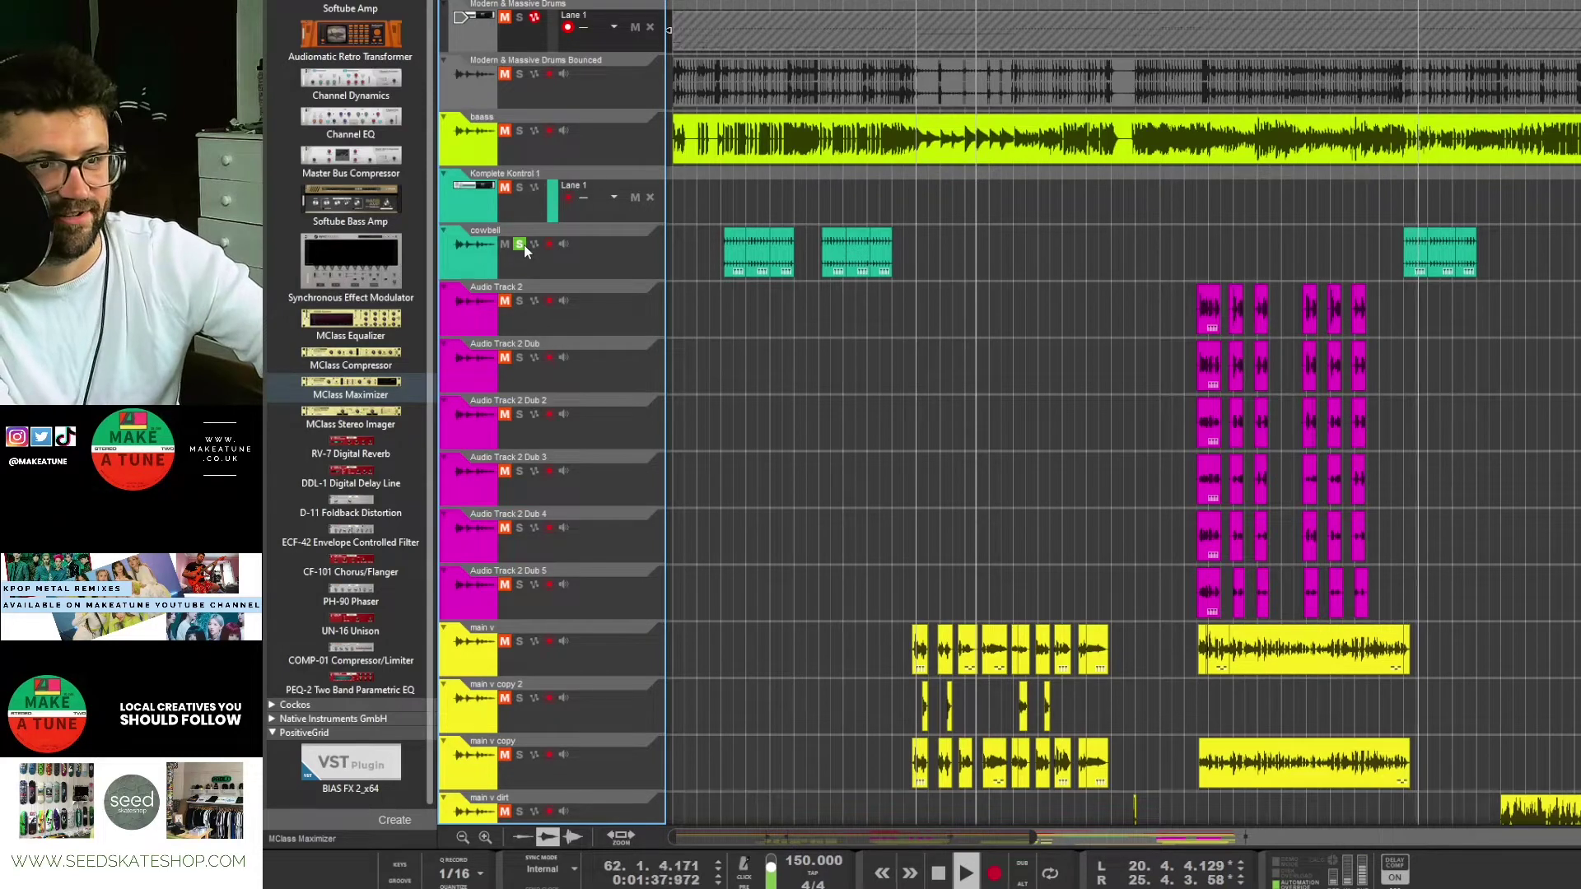
{"action": "left_click", "coordinate": [520, 245]}
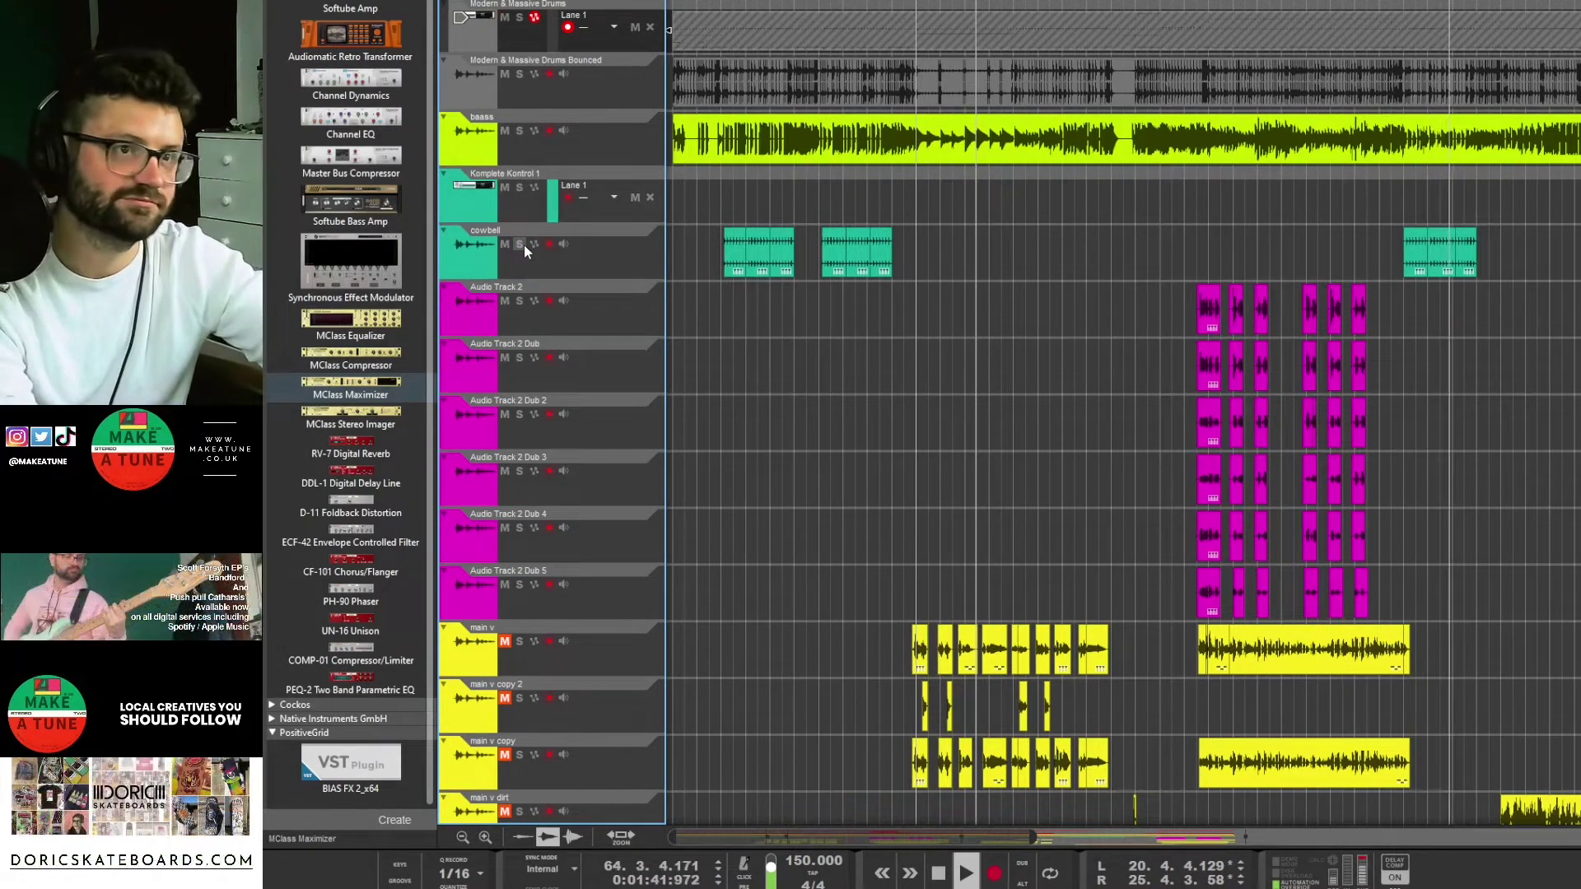
Step: Audition the main v, main v dirt, main v verb and main v Dub dirt vocals in solo from about bar 70, and clear all solos
{"action": "scroll", "coordinate": [524, 245], "scroll_direction": "down", "scroll_amount": 3}
{"action": "left_click_drag", "start_coordinate": [980, 840], "coordinate": [1269, 838]}
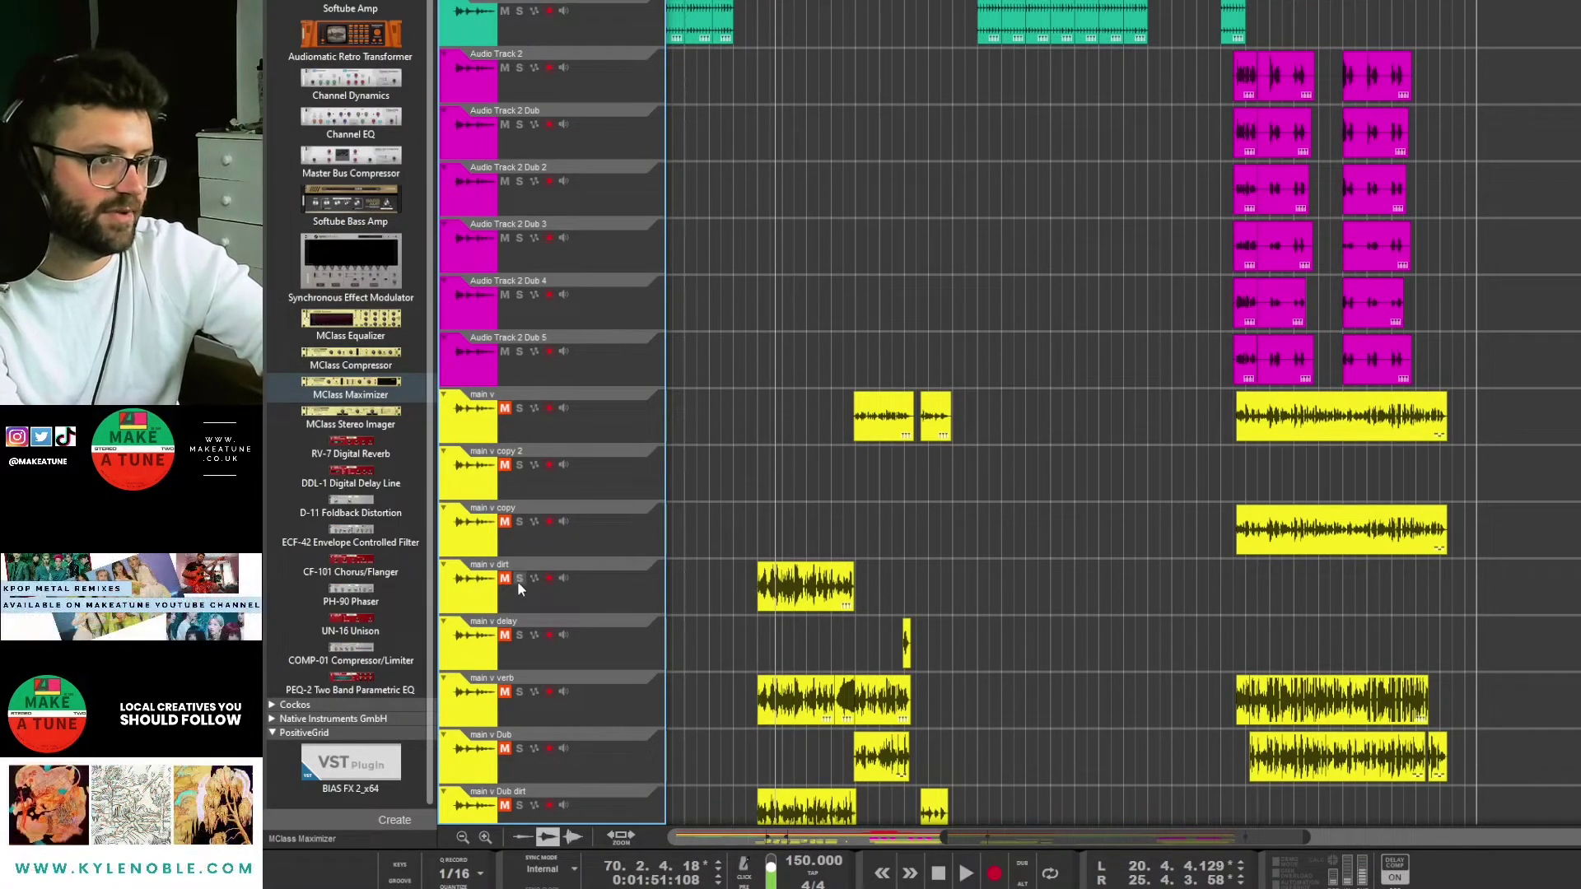
{"action": "left_click", "coordinate": [520, 693]}
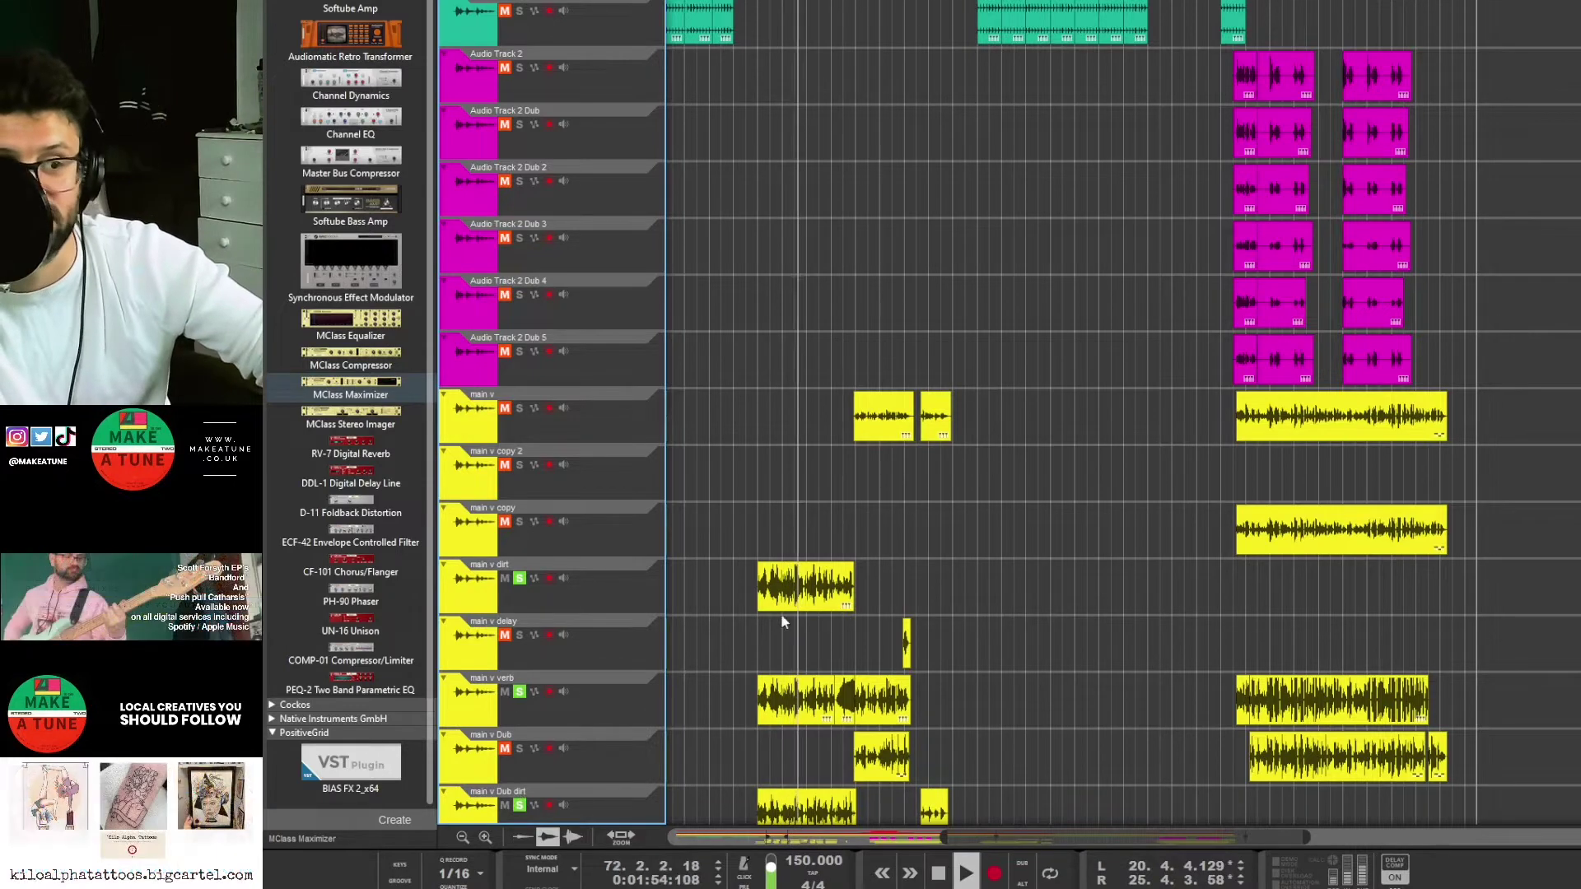
{"action": "key", "text": "space"}
{"action": "left_click", "coordinate": [855, 2]}
{"action": "scroll", "coordinate": [964, 412], "scroll_direction": "down", "scroll_amount": 5}
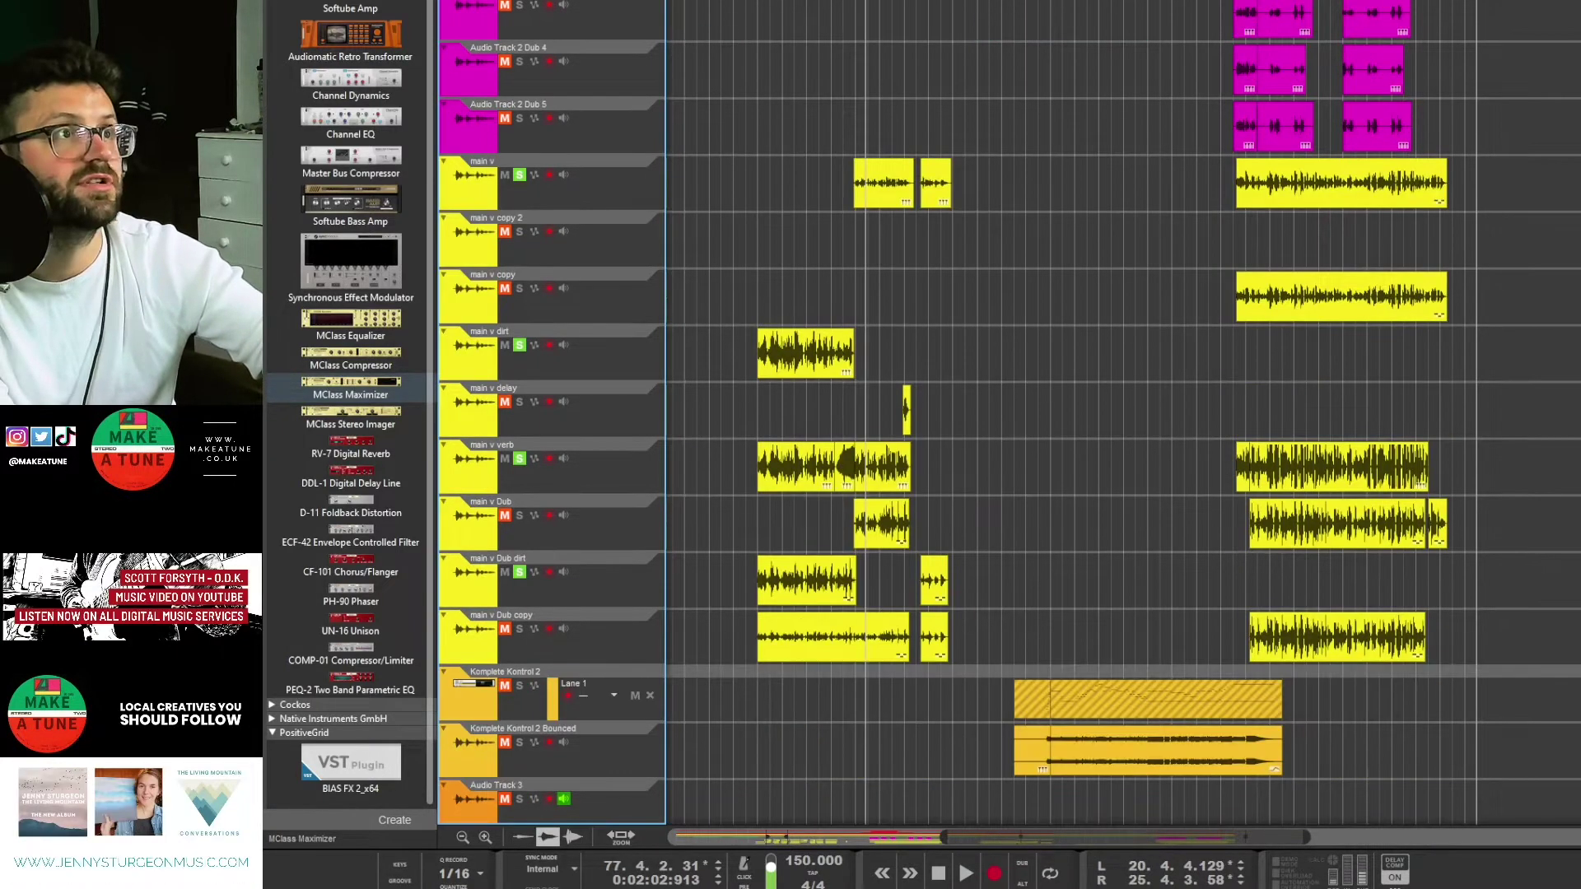
{"action": "left_click", "coordinate": [519, 2]}
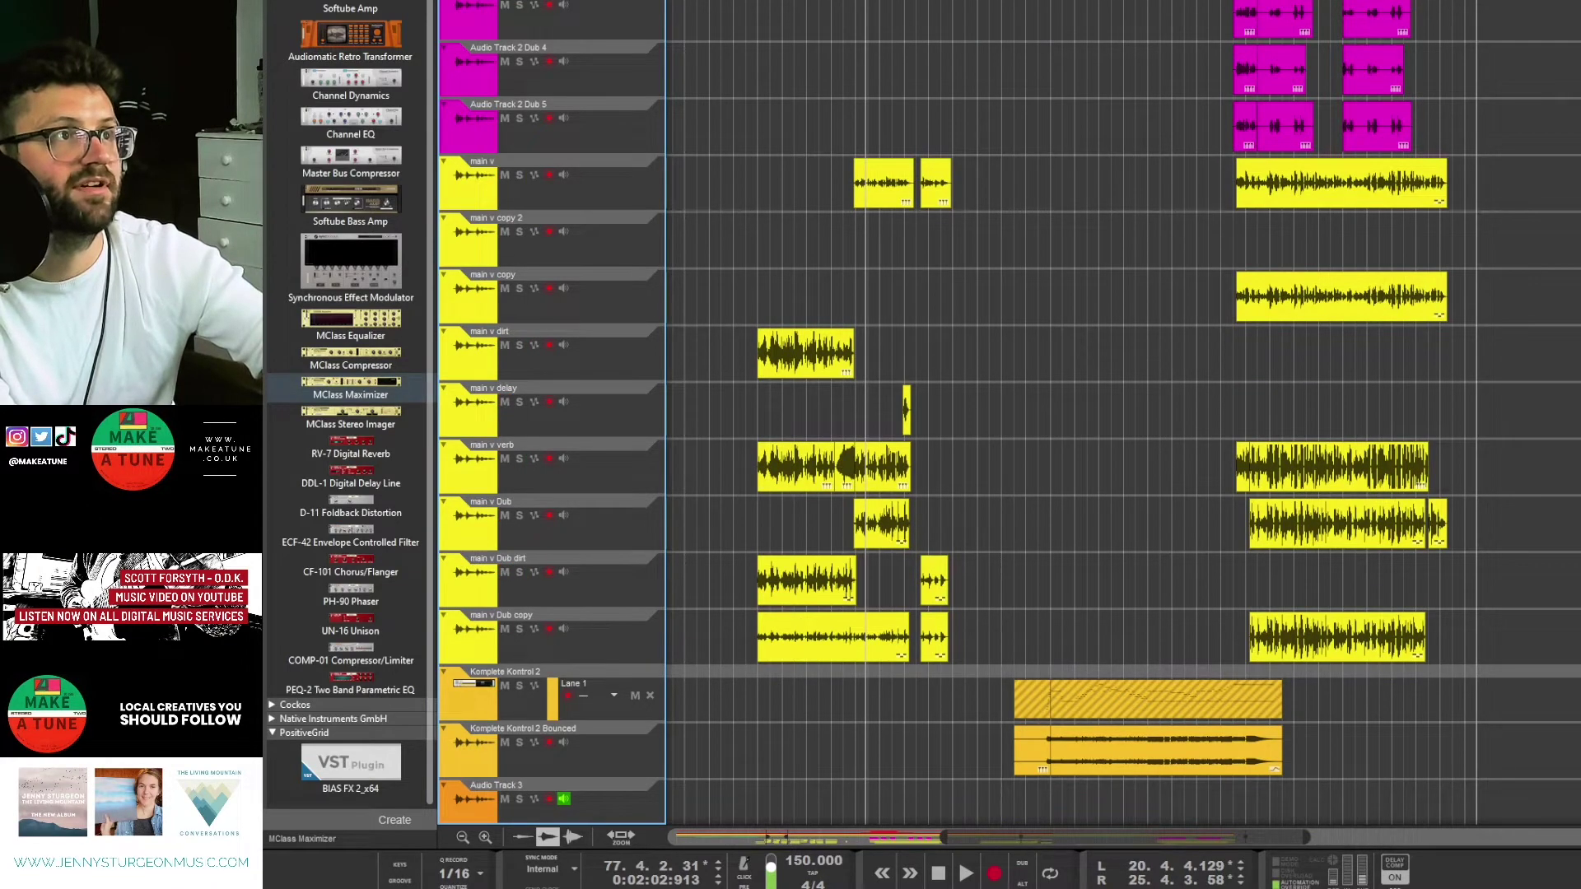
Step: Show the mixer above the sequencer, play the full mix, and select the short clip on the main v delay track near bar 81
{"action": "key", "text": "F5"}
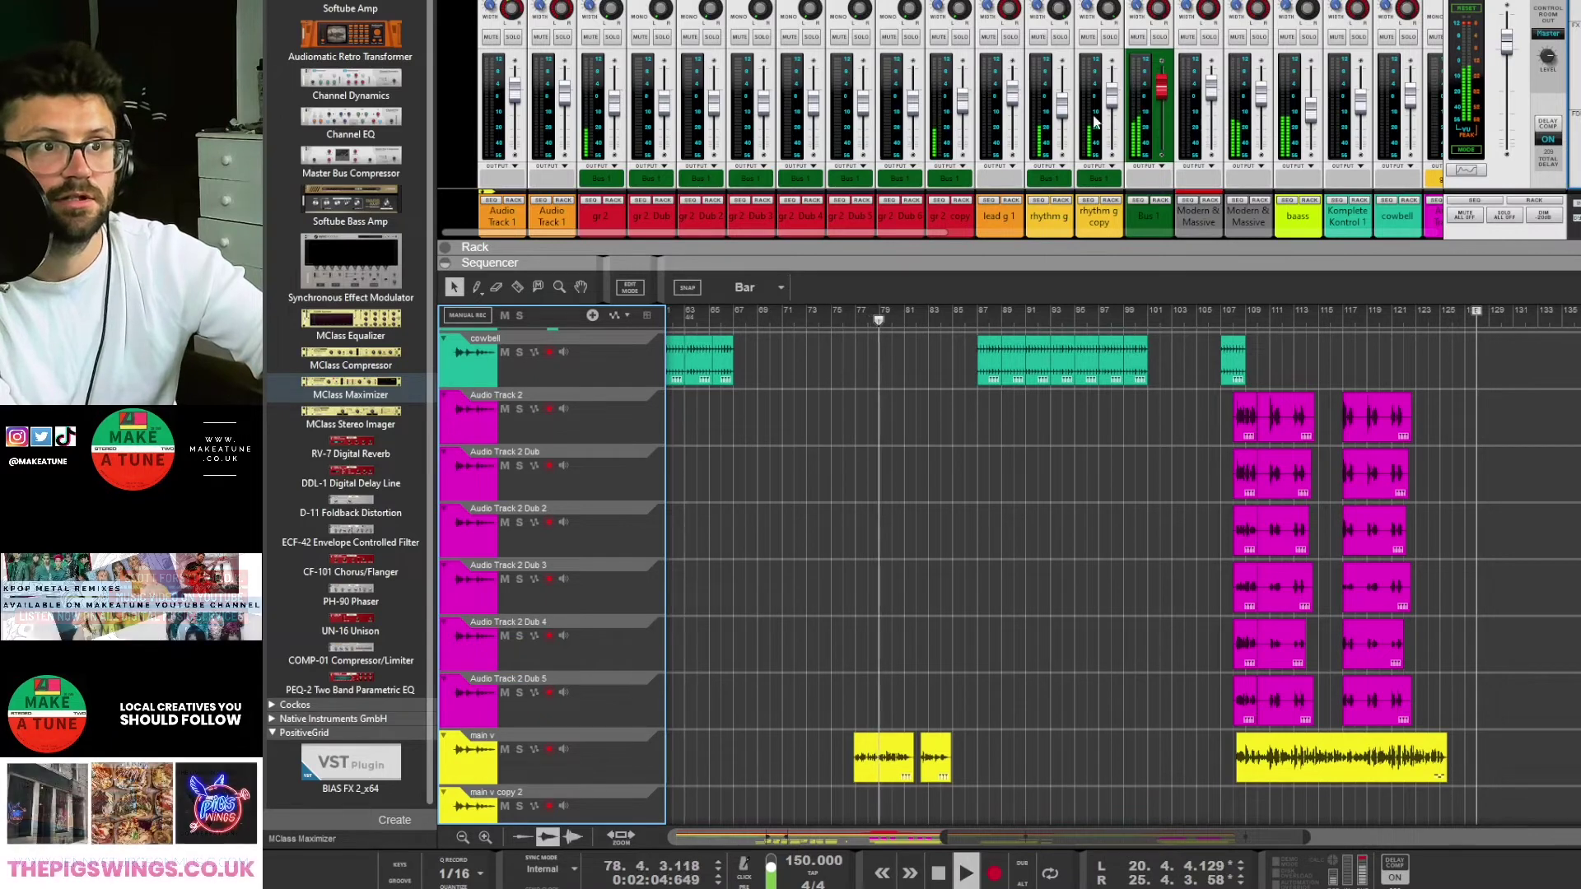
{"action": "scroll", "coordinate": [1006, 449], "scroll_direction": "down", "scroll_amount": 4}
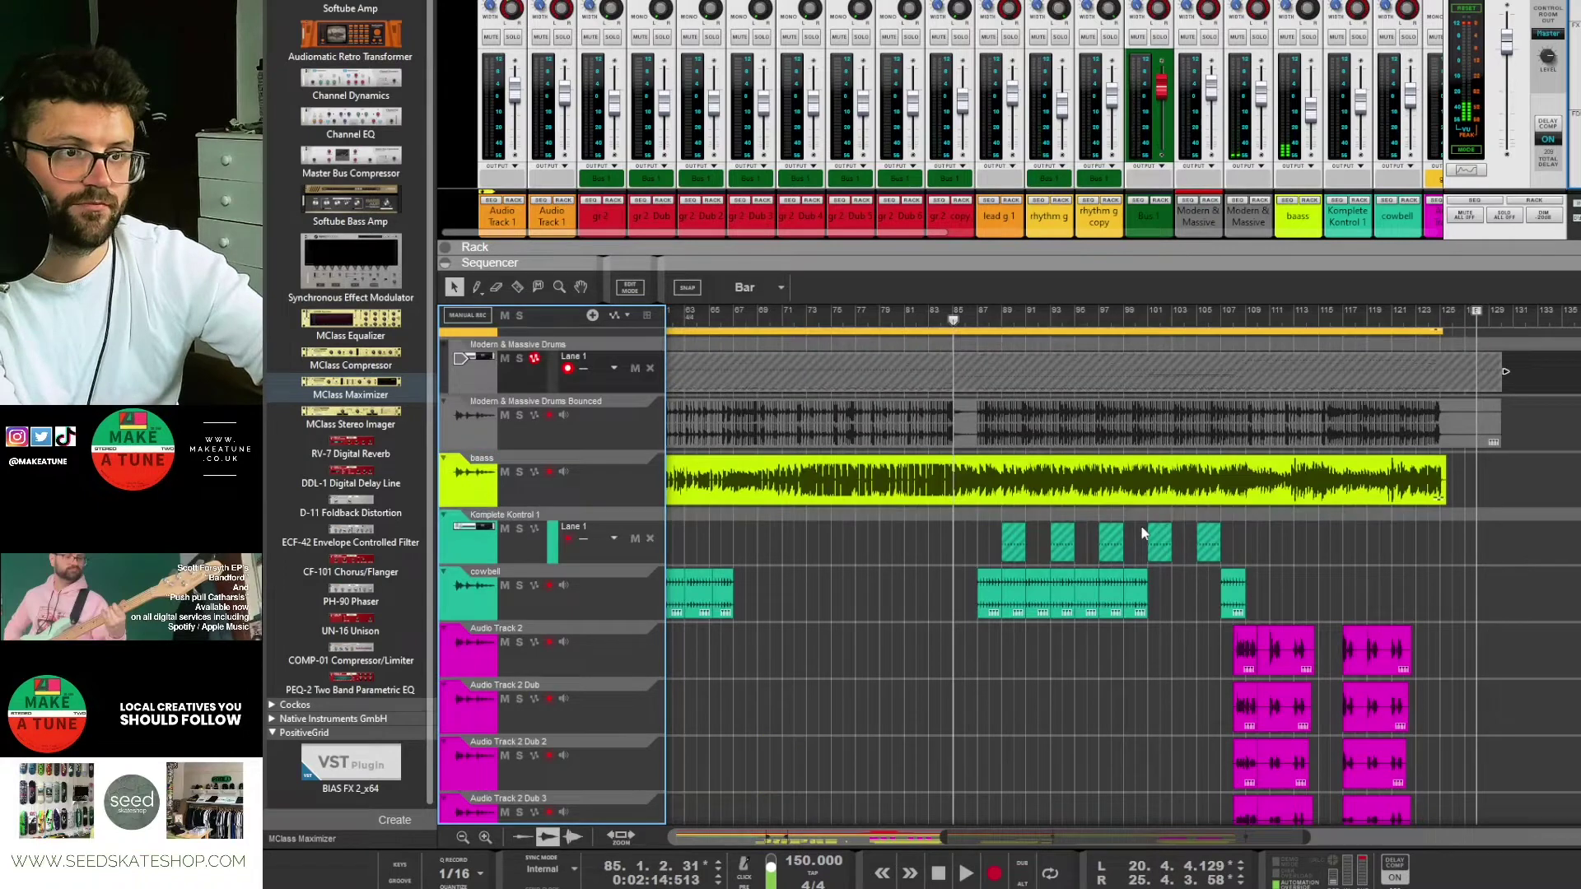
{"action": "scroll", "coordinate": [1122, 542], "scroll_direction": "down", "scroll_amount": 3}
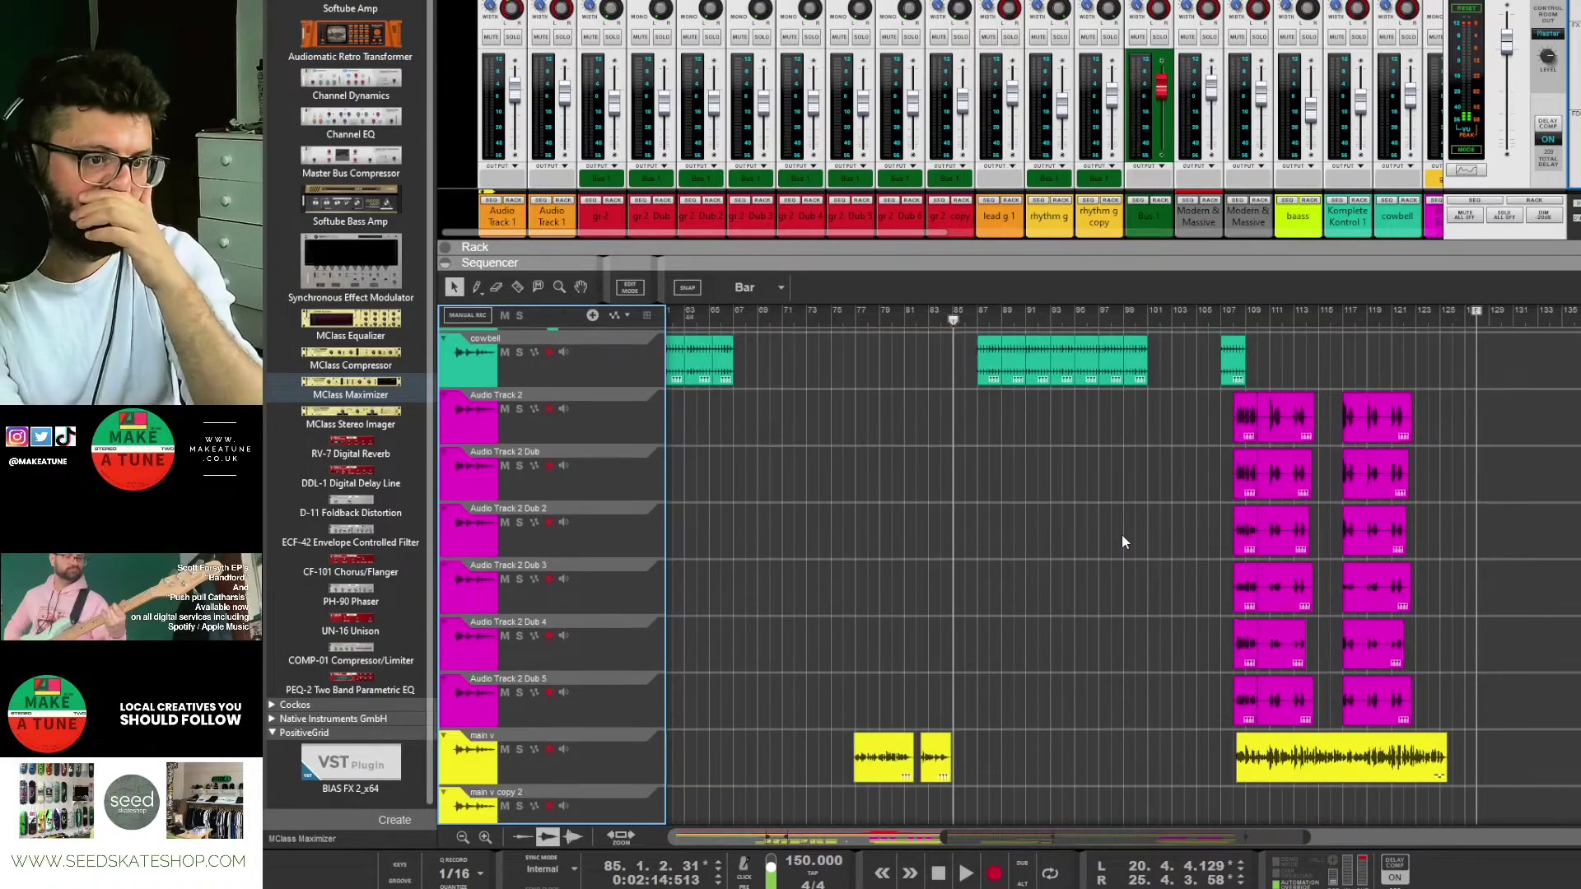
{"action": "scroll", "coordinate": [1025, 655], "scroll_direction": "down", "scroll_amount": 5}
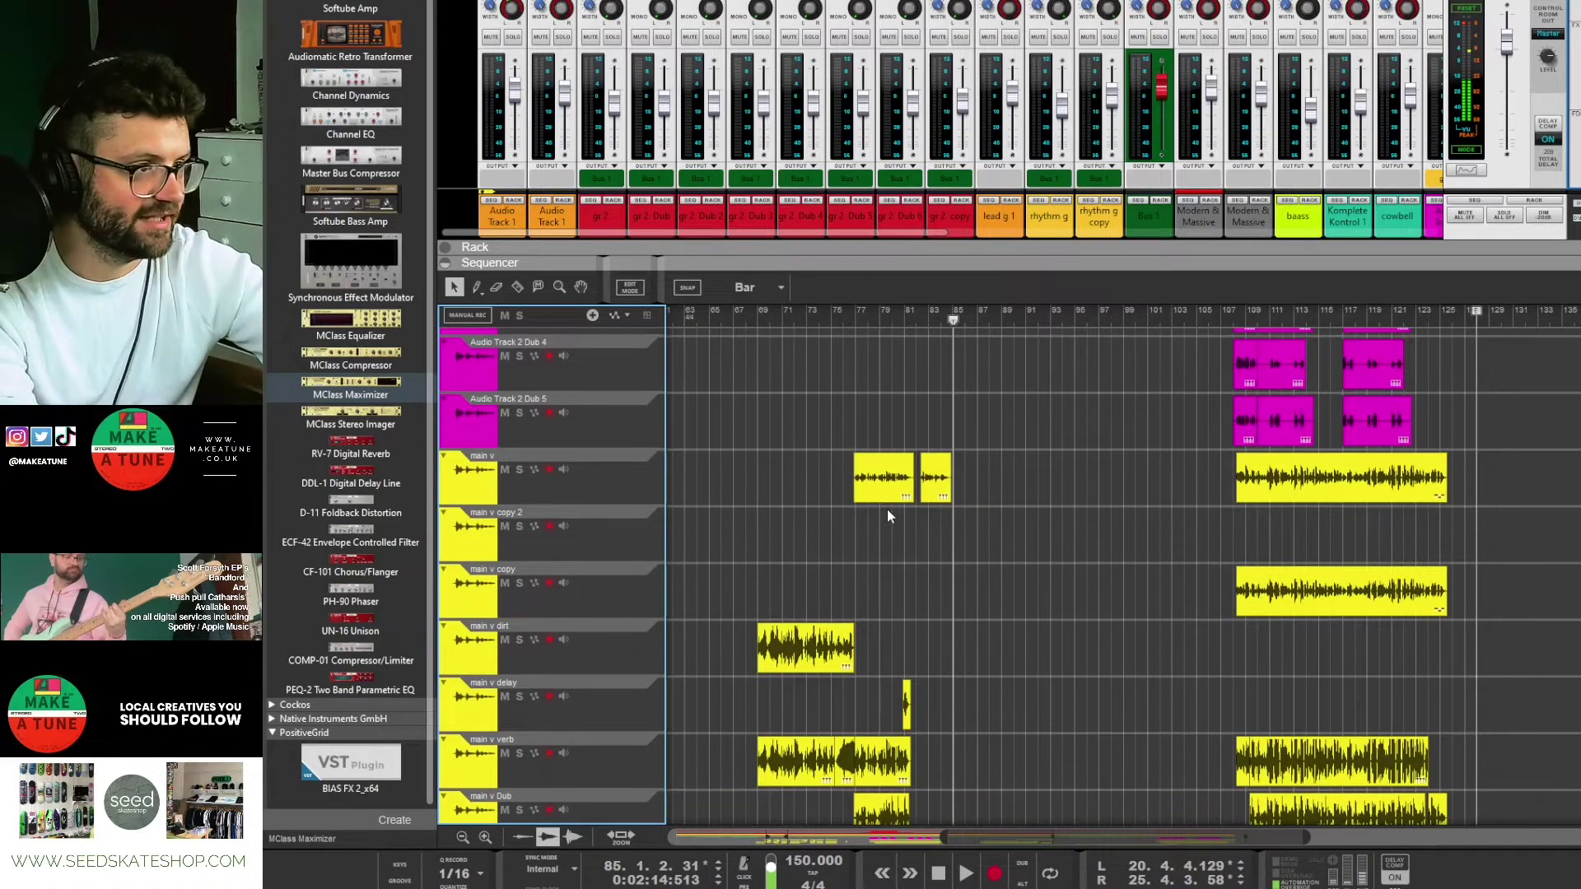
{"action": "scroll", "coordinate": [795, 634], "scroll_direction": "down", "scroll_amount": 3}
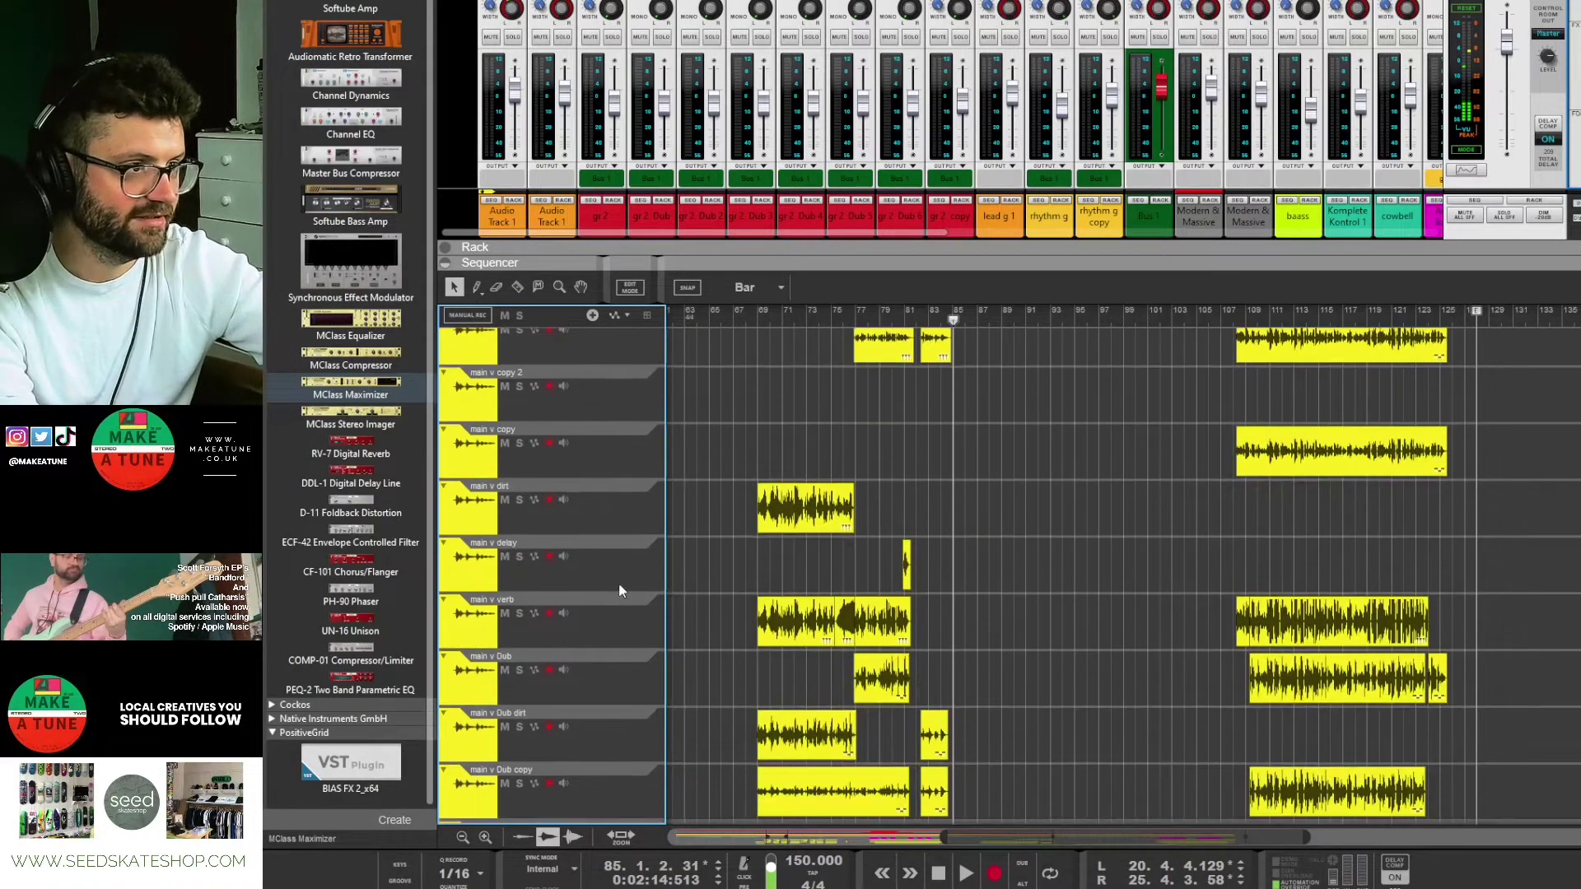
{"action": "left_click", "coordinate": [906, 564]}
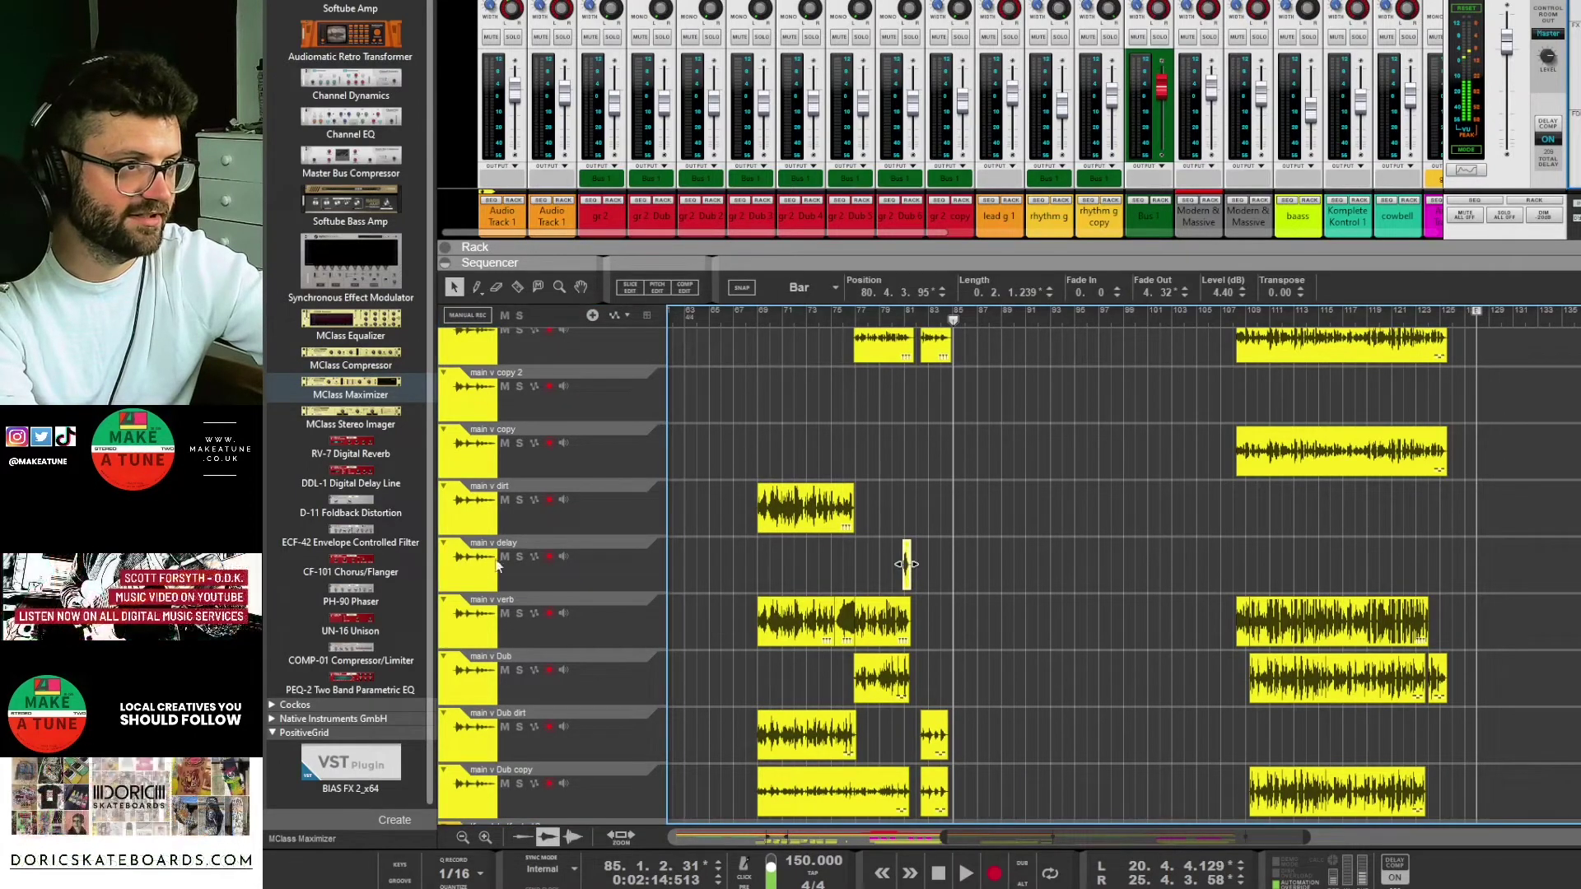
Step: Audition the short main v delay clip near bar 81 in solo, clear the solo and resume the full mix
{"action": "left_click", "coordinate": [519, 557]}
{"action": "left_click", "coordinate": [903, 321]}
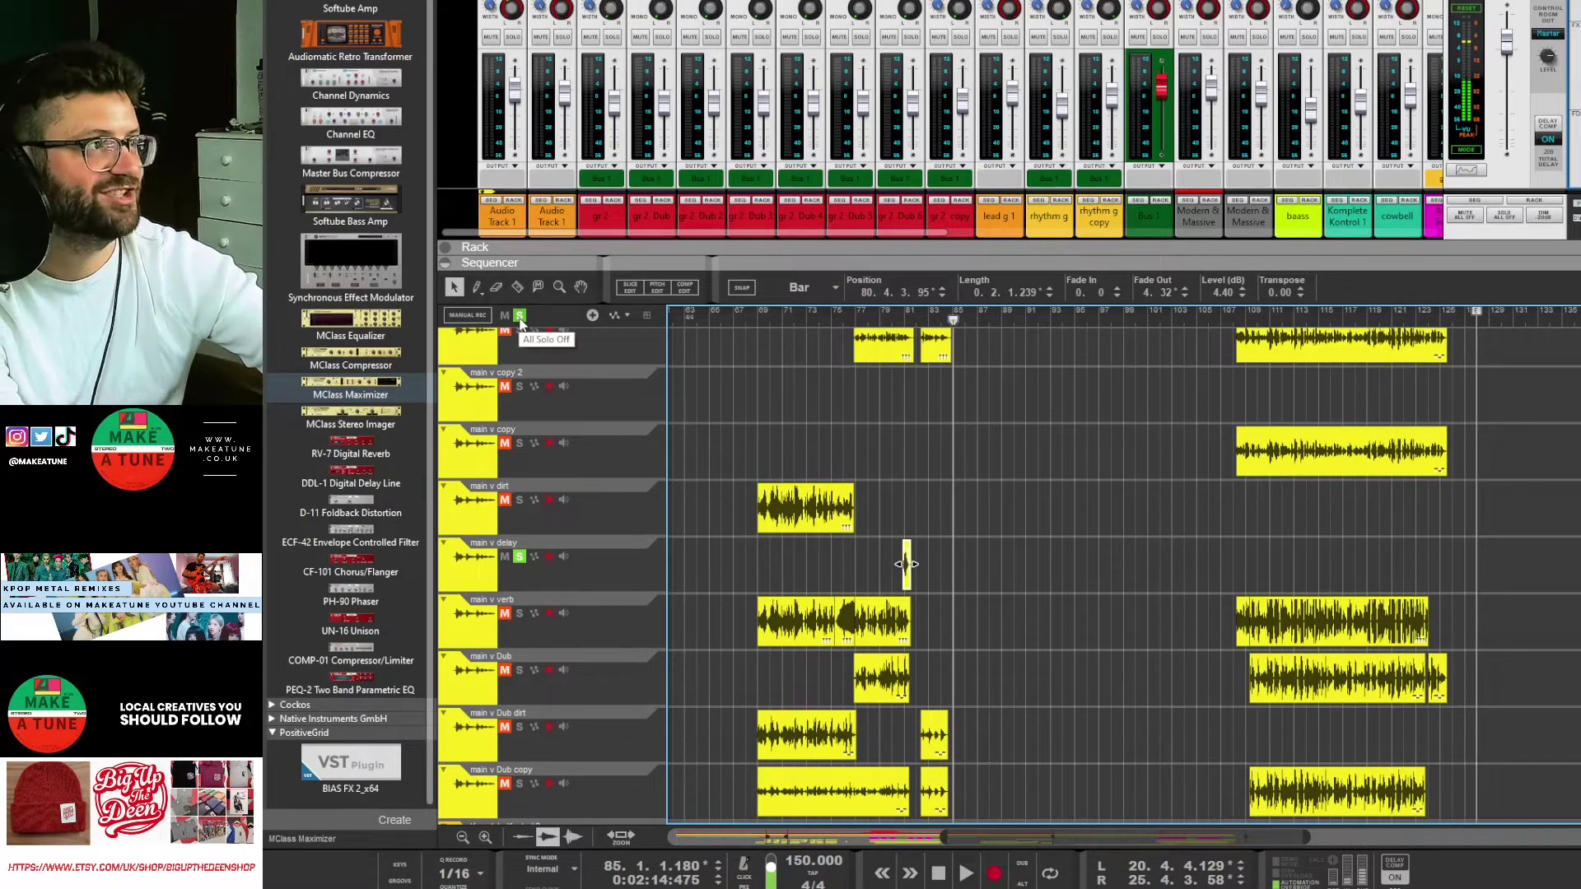
{"action": "left_click", "coordinate": [1090, 403]}
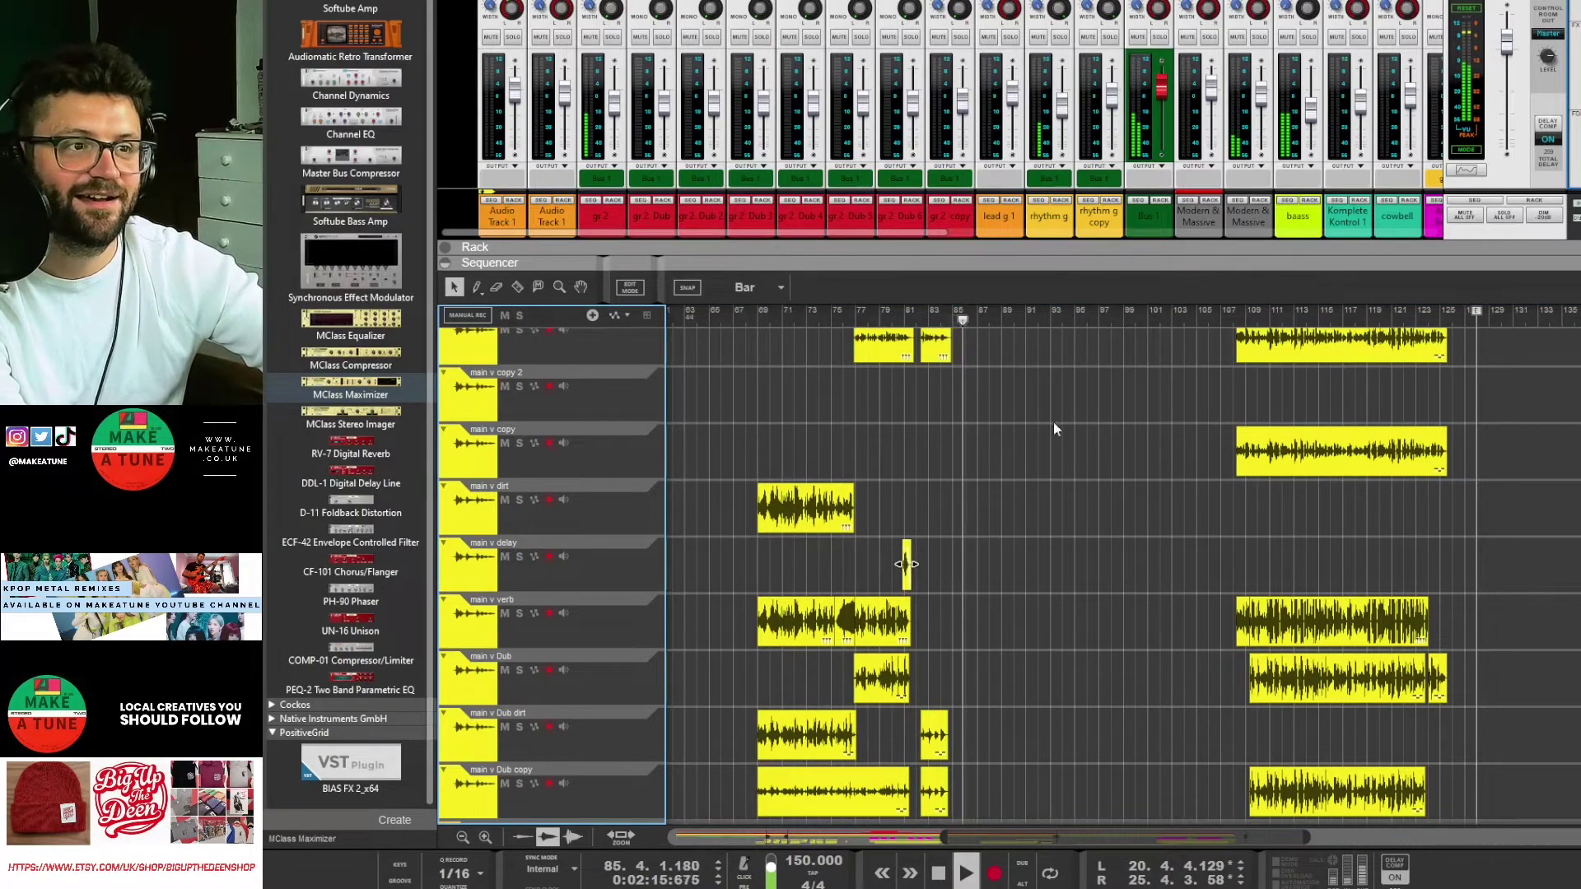
Step: Audition the Komplete Kontrol 2 Bounced track in solo during playback, and clear all solos
{"action": "scroll", "coordinate": [1059, 537], "scroll_direction": "up", "scroll_amount": 5}
{"action": "scroll", "coordinate": [1059, 539], "scroll_direction": "up", "scroll_amount": 8}
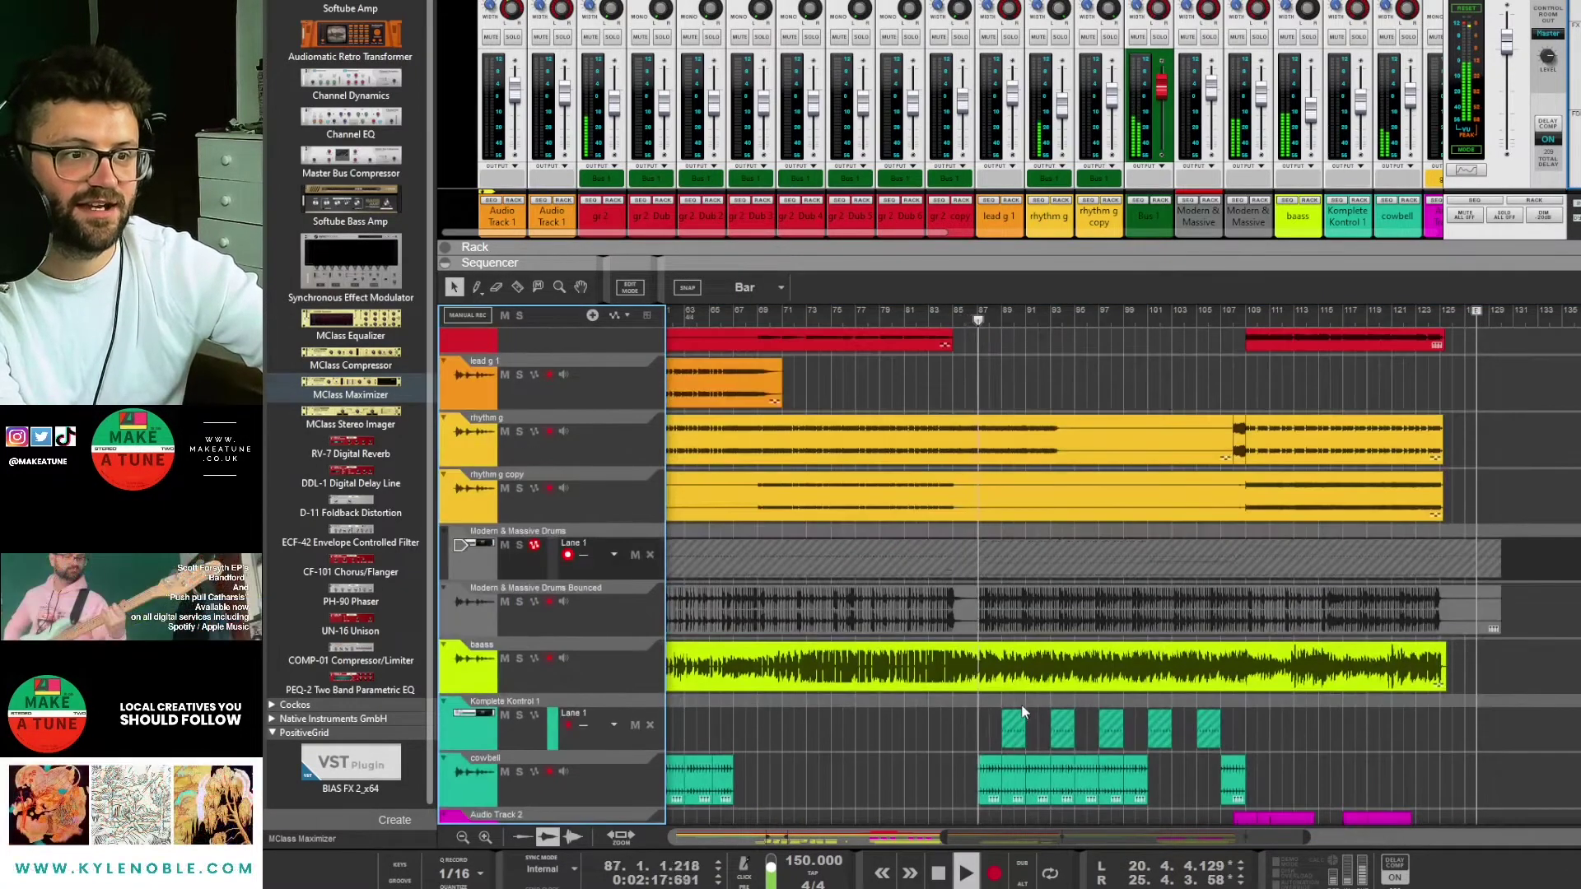
{"action": "scroll", "coordinate": [1135, 684], "scroll_direction": "down", "scroll_amount": 5}
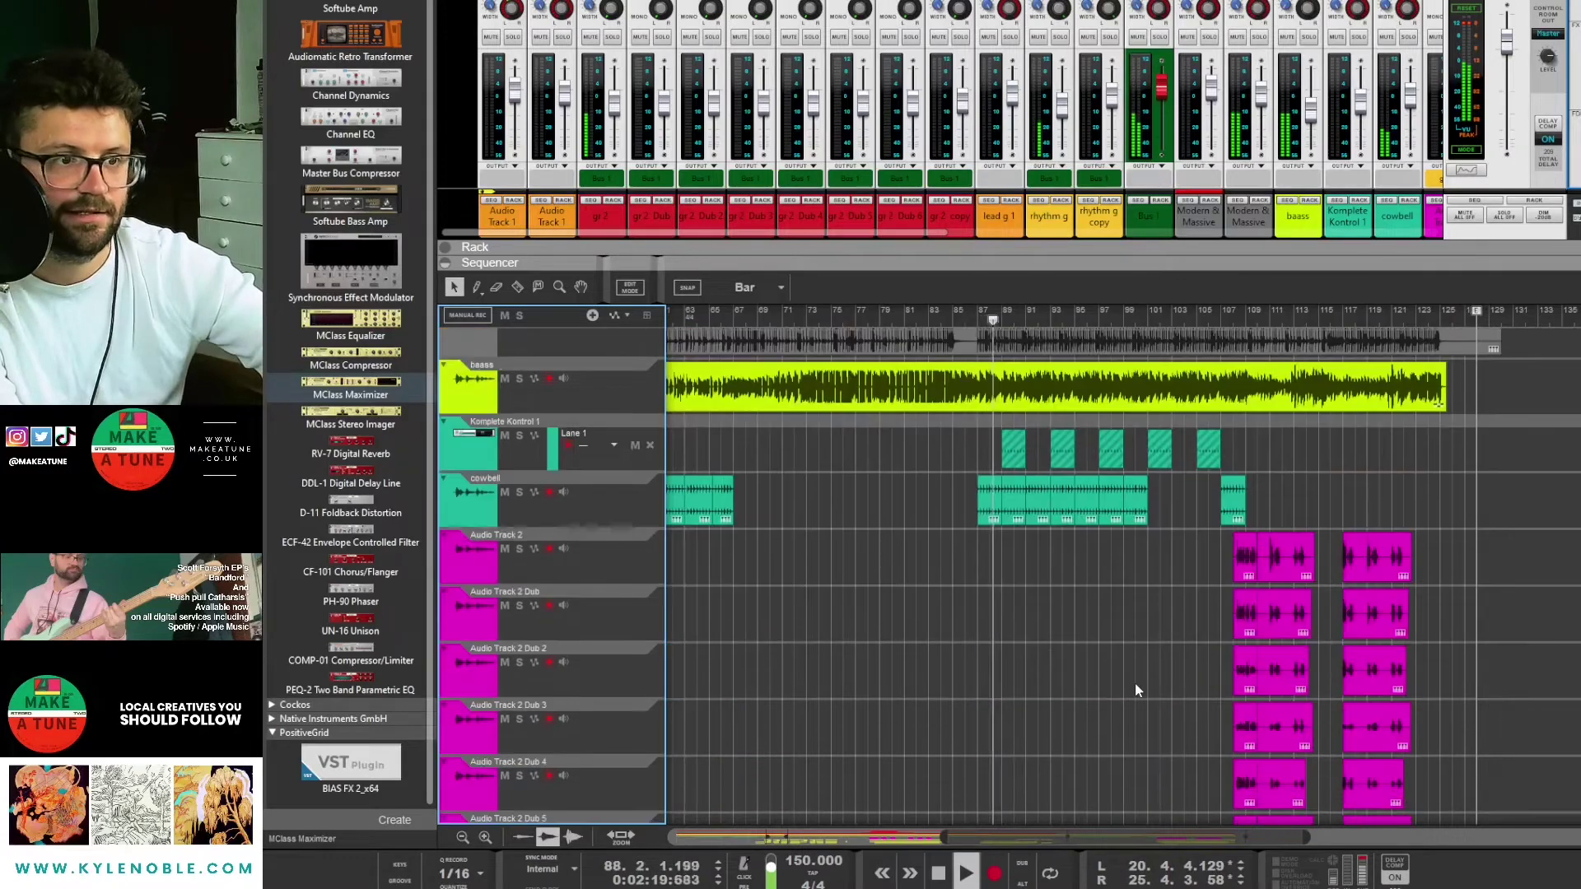
{"action": "scroll", "coordinate": [1135, 683], "scroll_direction": "down", "scroll_amount": 10}
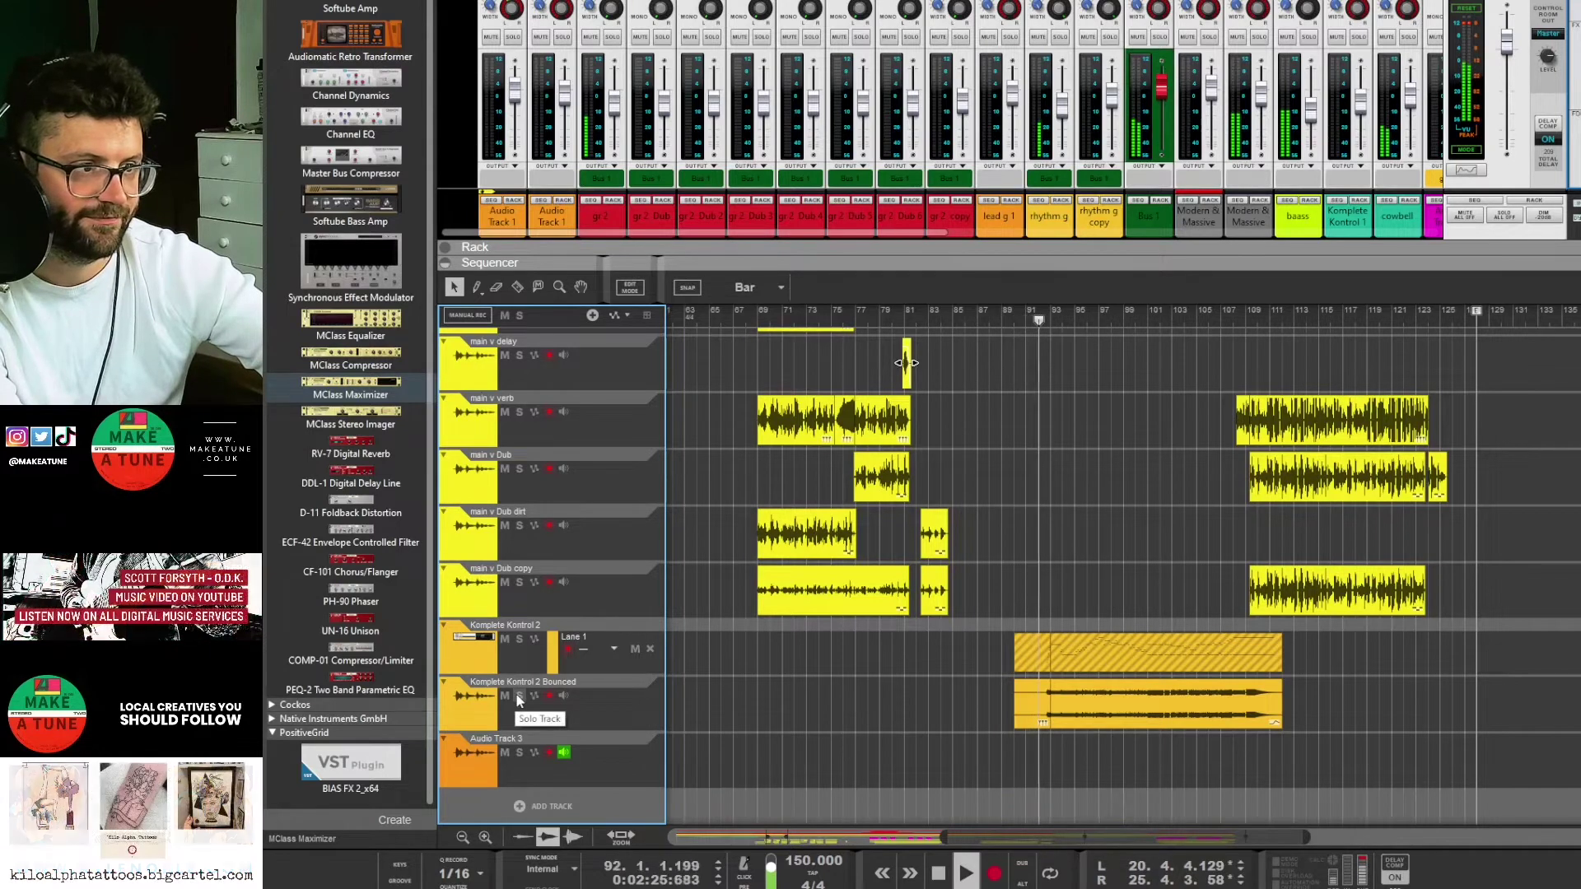
{"action": "left_click", "coordinate": [519, 697]}
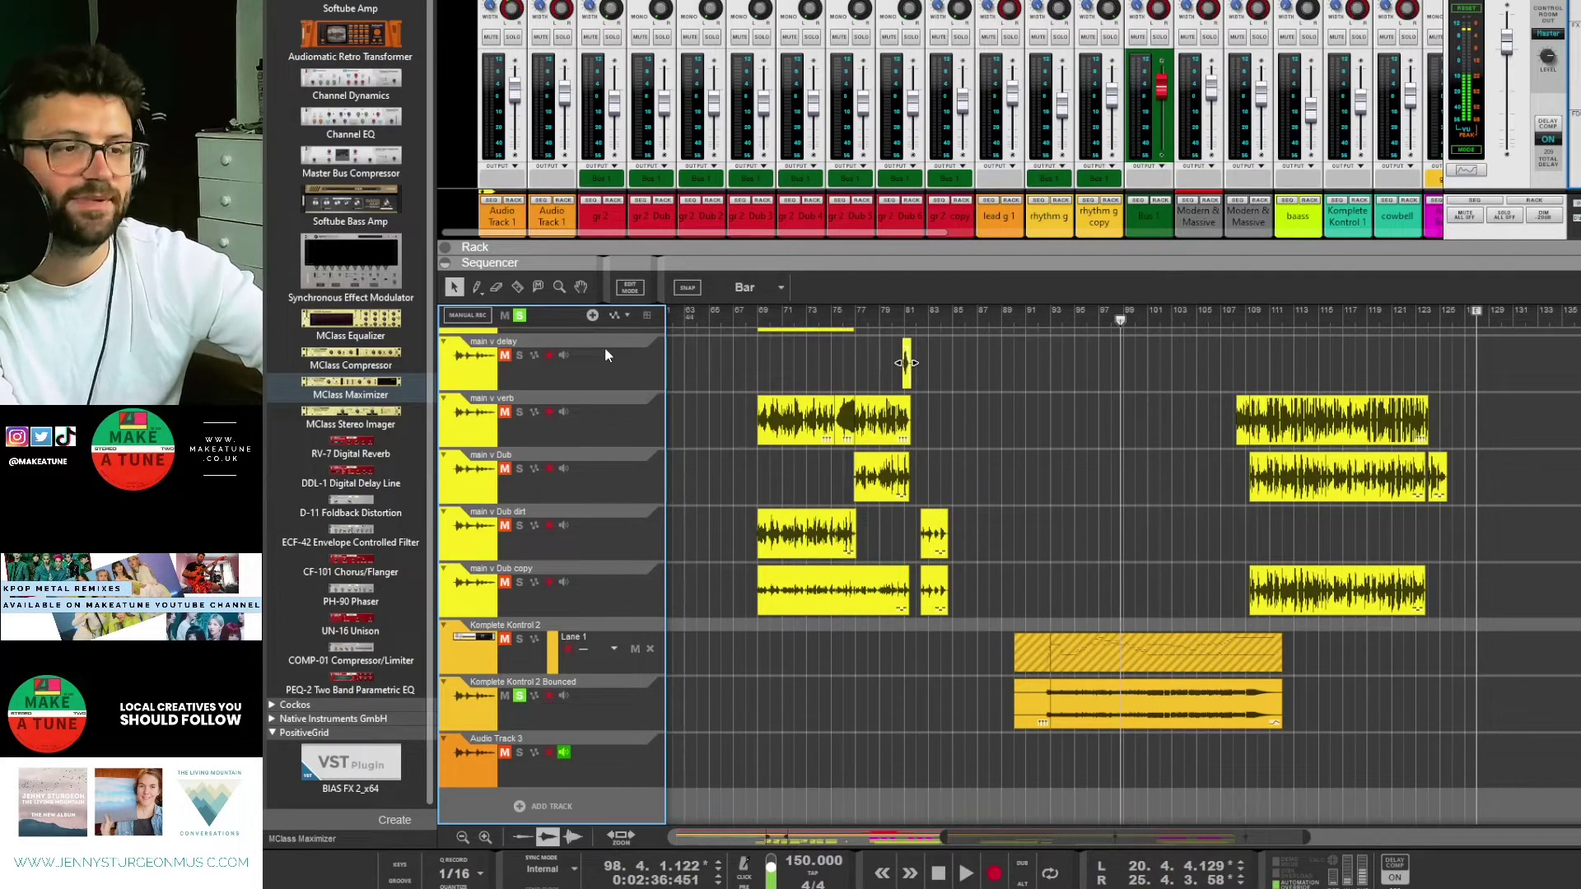
{"action": "left_click", "coordinate": [519, 316]}
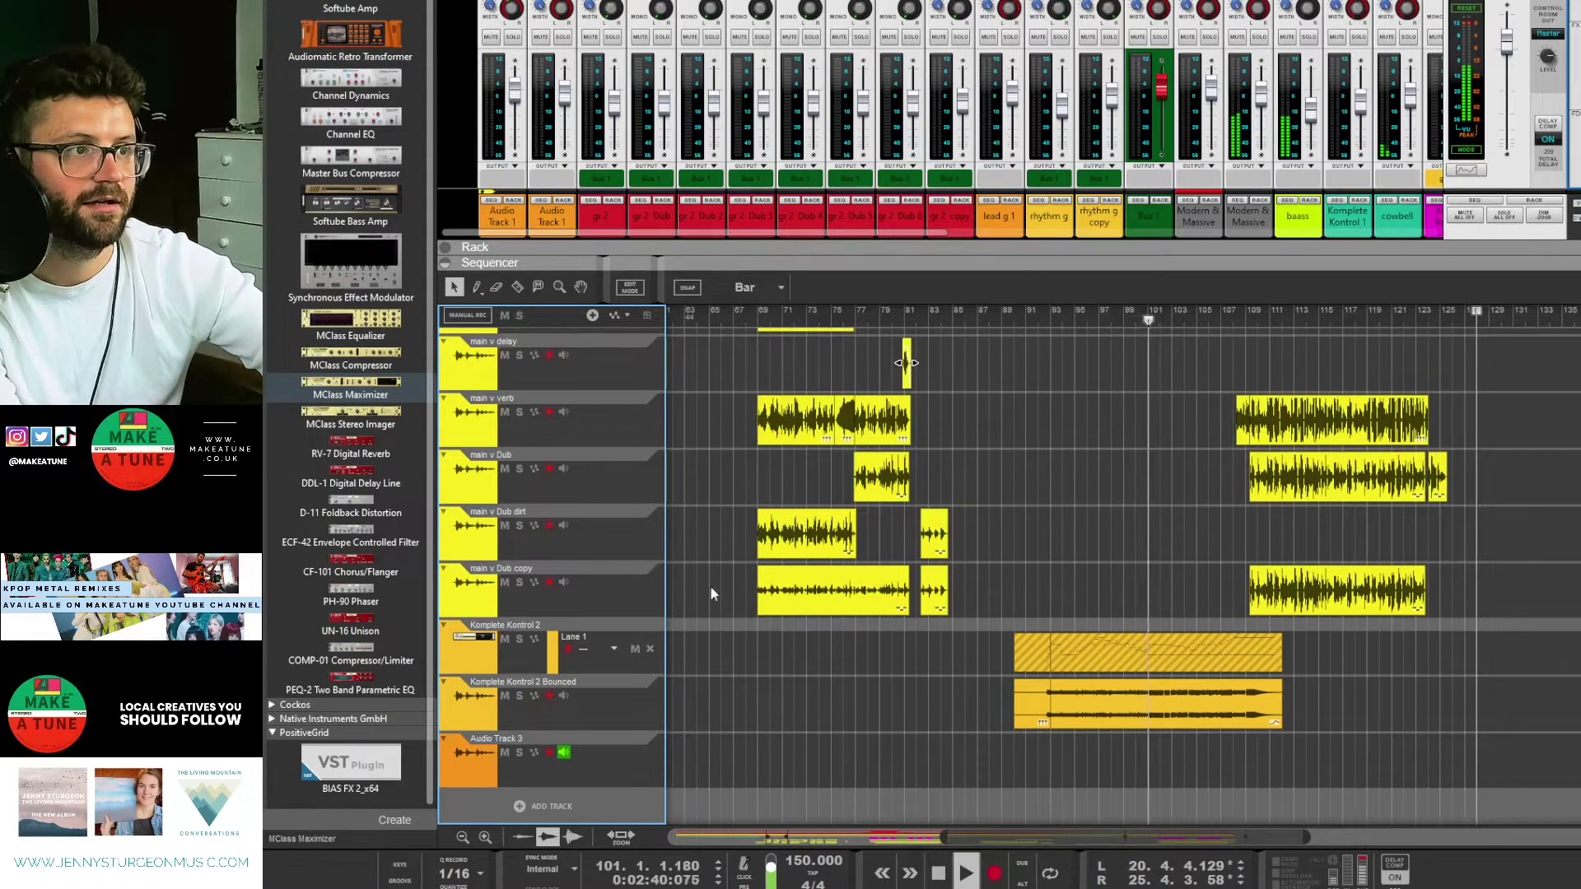
Step: Audition the rhythm g guitar in solo around bar 108, and return to the full mix
{"action": "scroll", "coordinate": [778, 596], "scroll_direction": "up", "scroll_amount": 10}
{"action": "scroll", "coordinate": [778, 596], "scroll_direction": "up", "scroll_amount": 4}
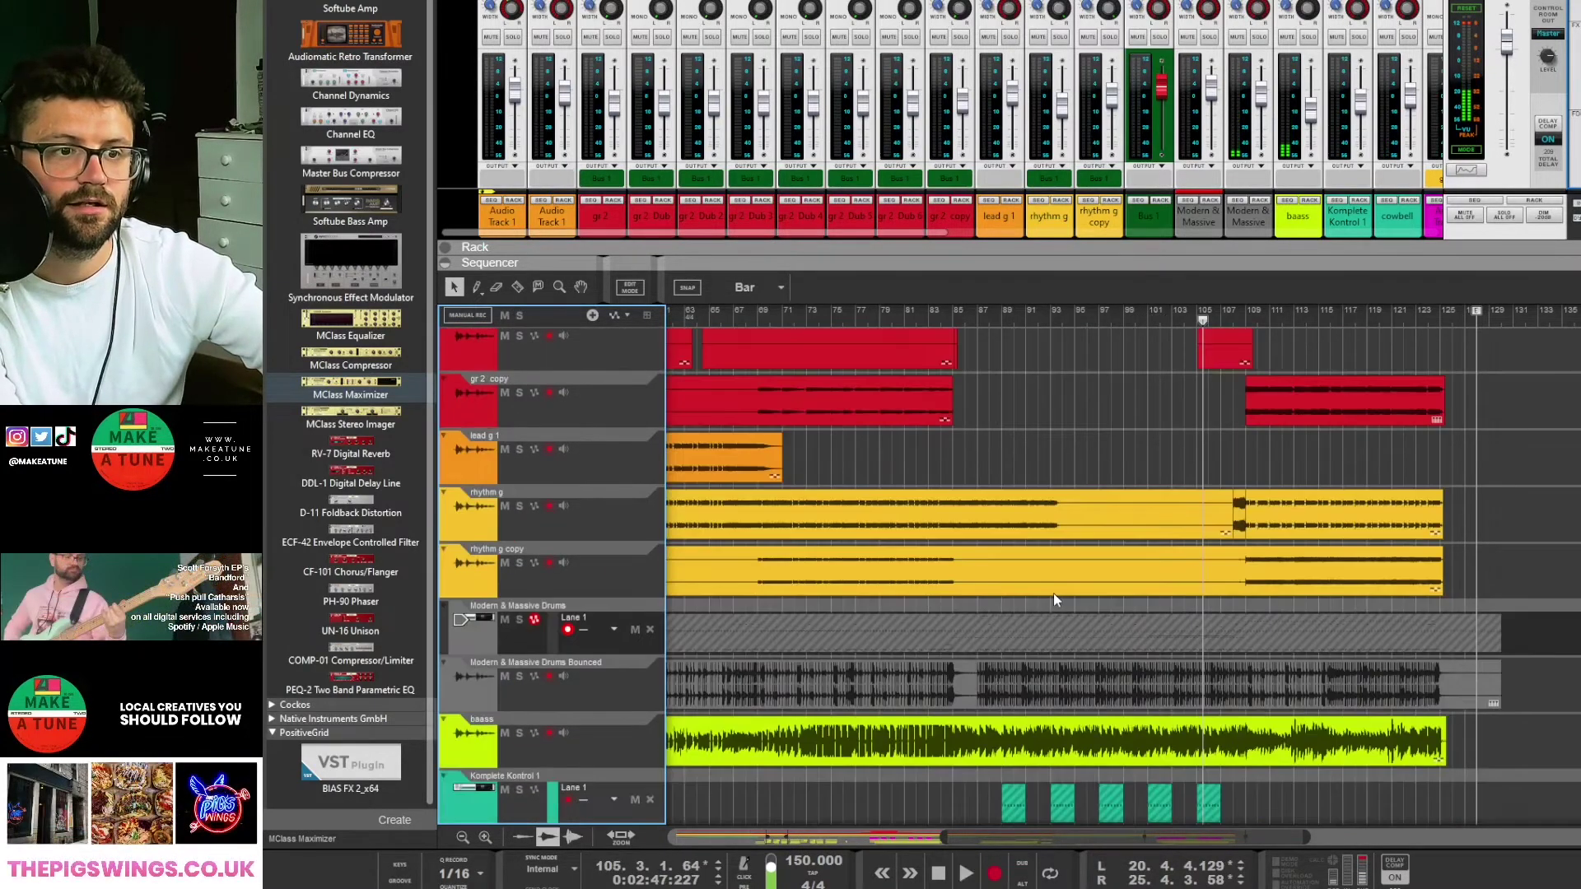
{"action": "left_click", "coordinate": [520, 600]}
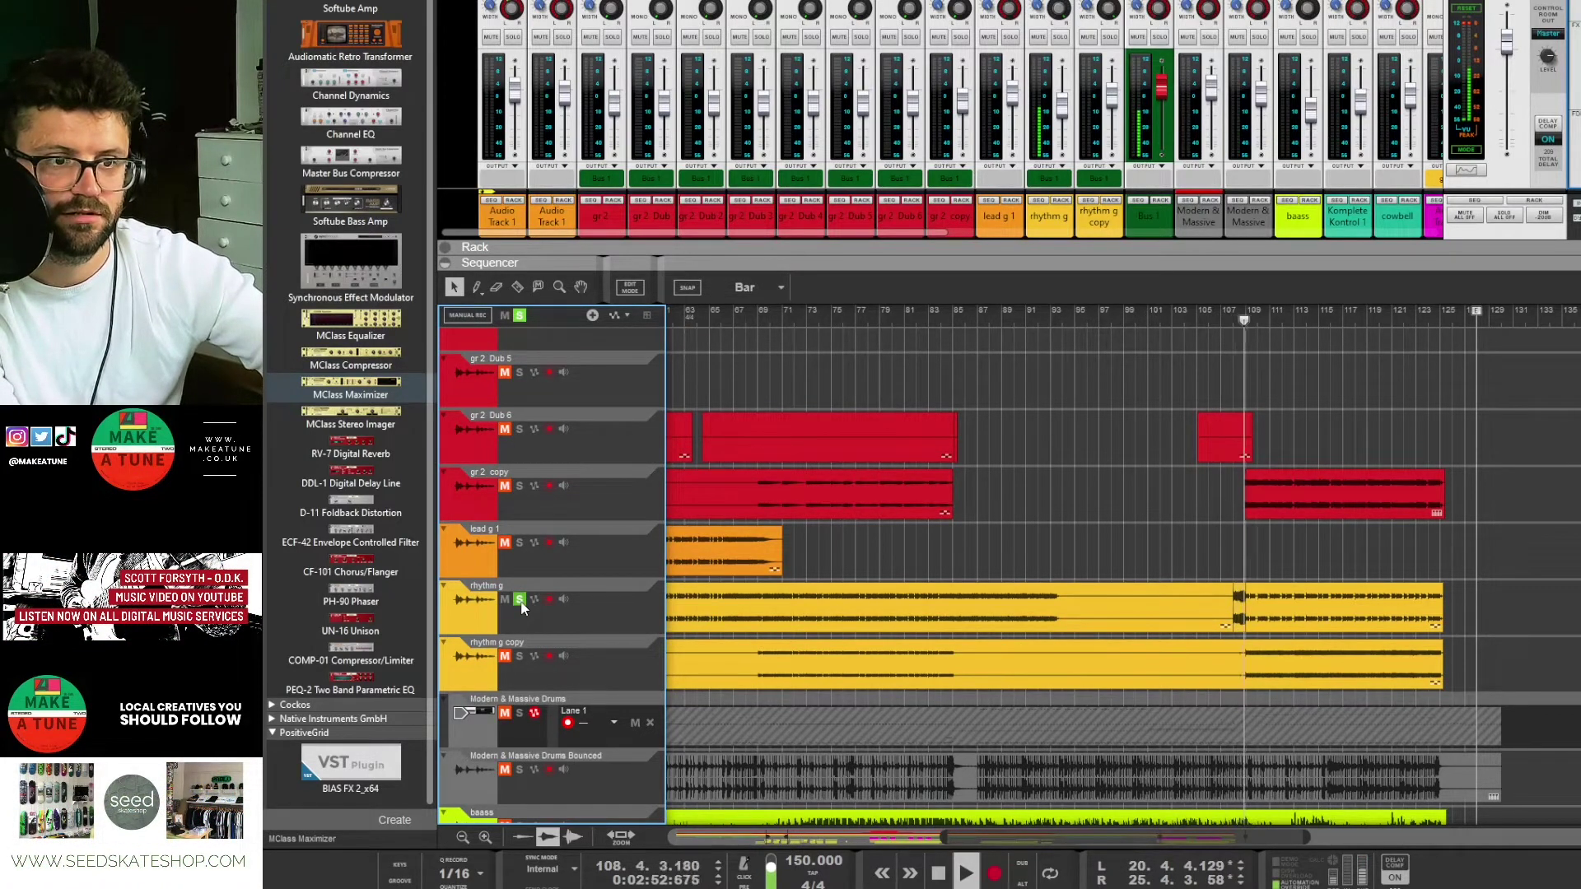
{"action": "left_click", "coordinate": [520, 601]}
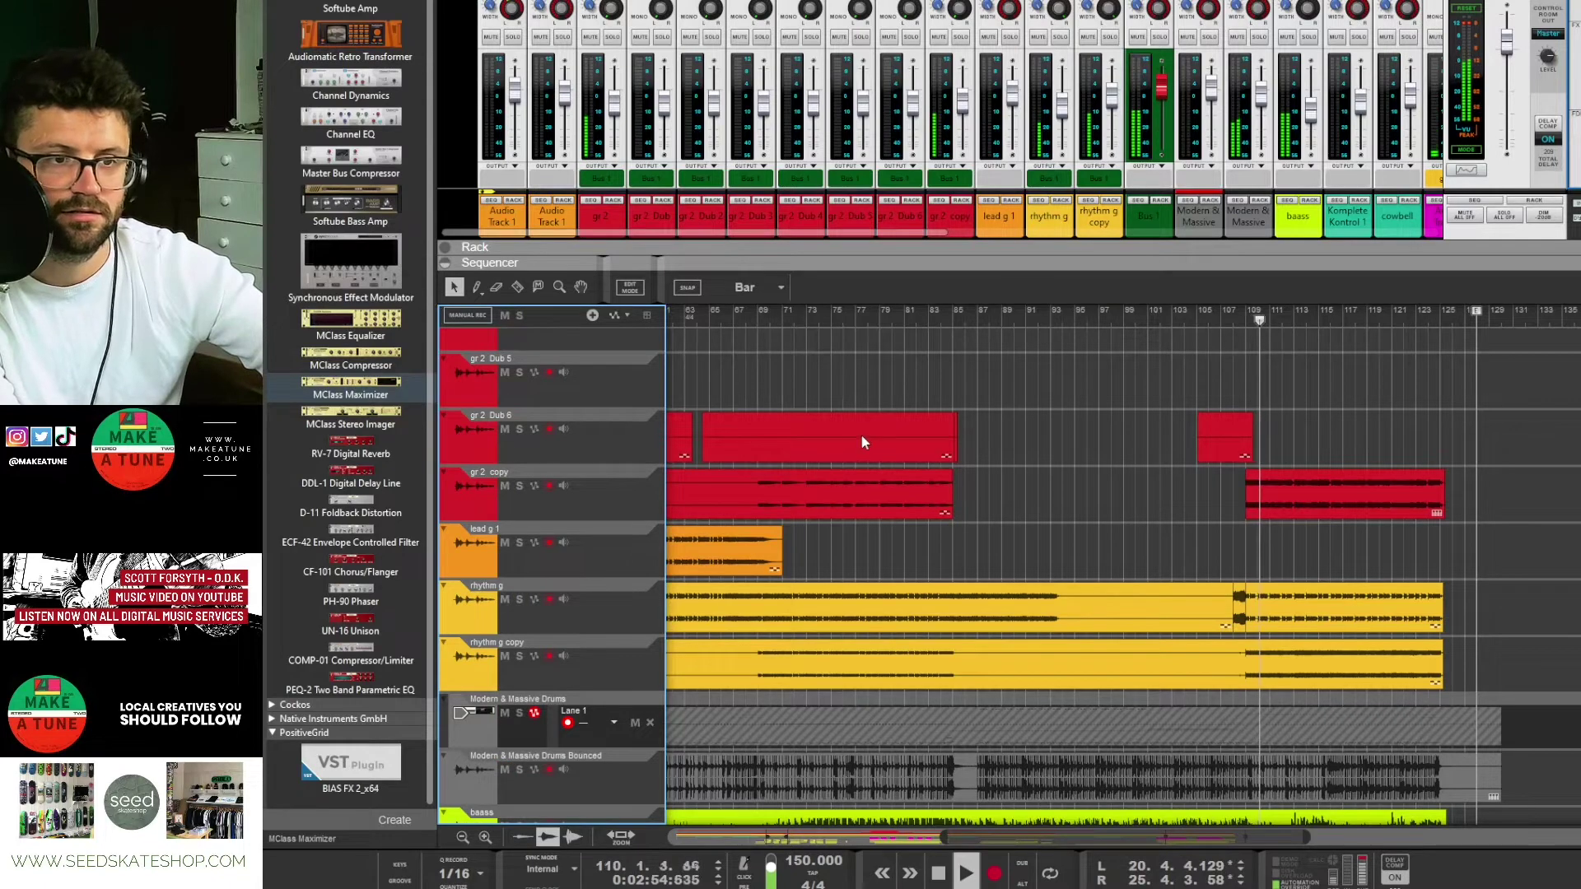
Step: Audition the baass track in solo around bar 114
{"action": "scroll", "coordinate": [1474, 631], "scroll_direction": "down", "scroll_amount": 2}
{"action": "scroll", "coordinate": [1471, 631], "scroll_direction": "down", "scroll_amount": 3}
{"action": "left_click", "coordinate": [519, 547]}
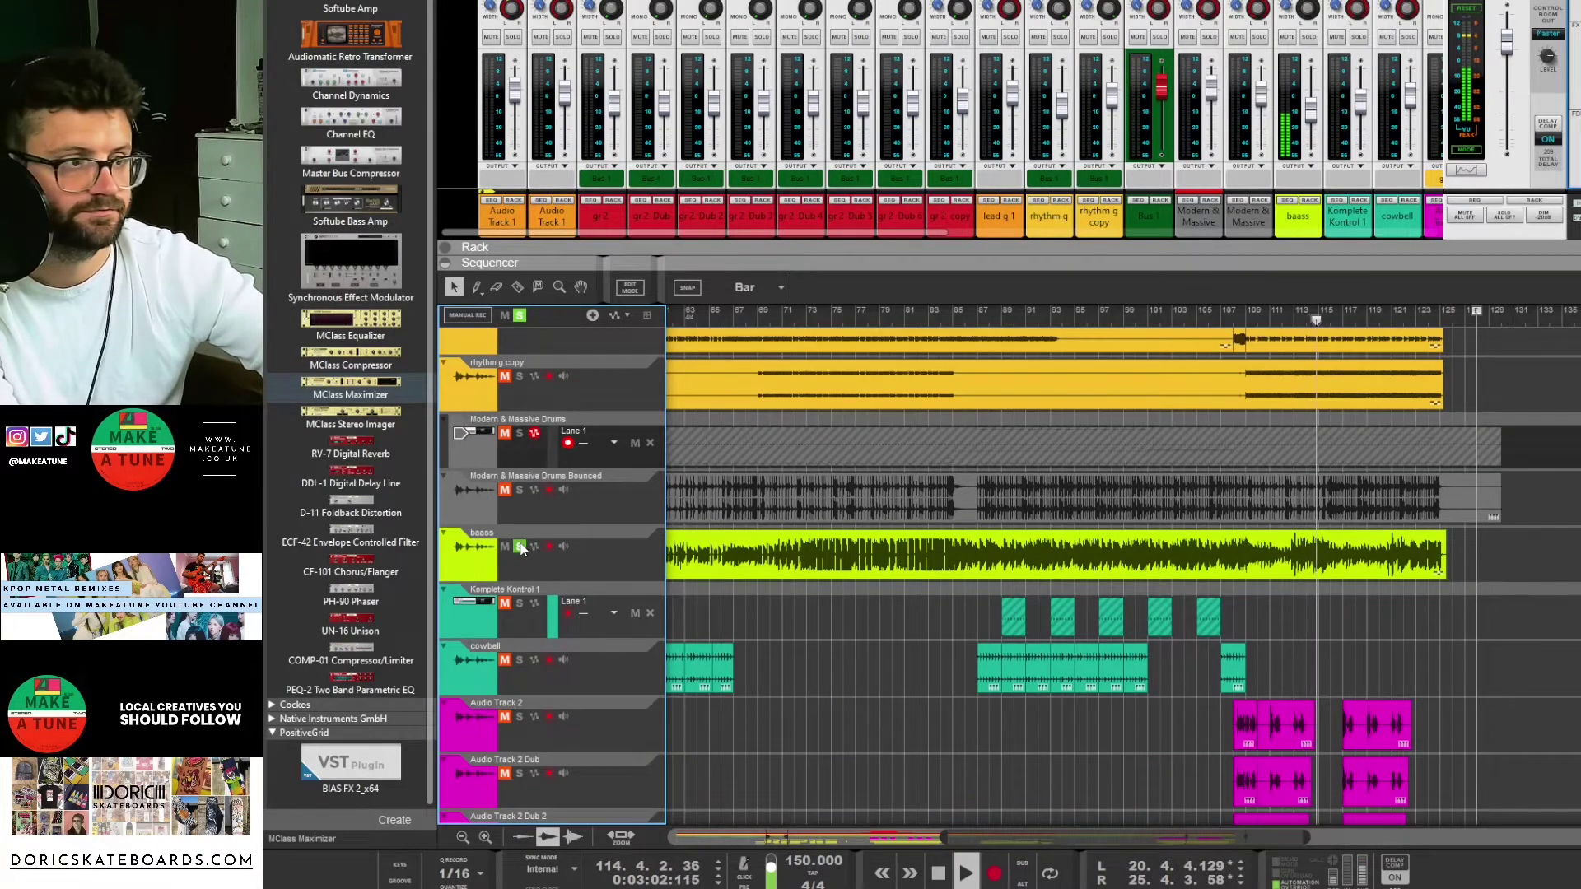
Step: Audition Audio Track 2 together with its dubs in solo around bar 117, and clear all solos
{"action": "scroll", "coordinate": [631, 723], "scroll_direction": "down", "scroll_amount": 2}
{"action": "left_click", "coordinate": [519, 622]}
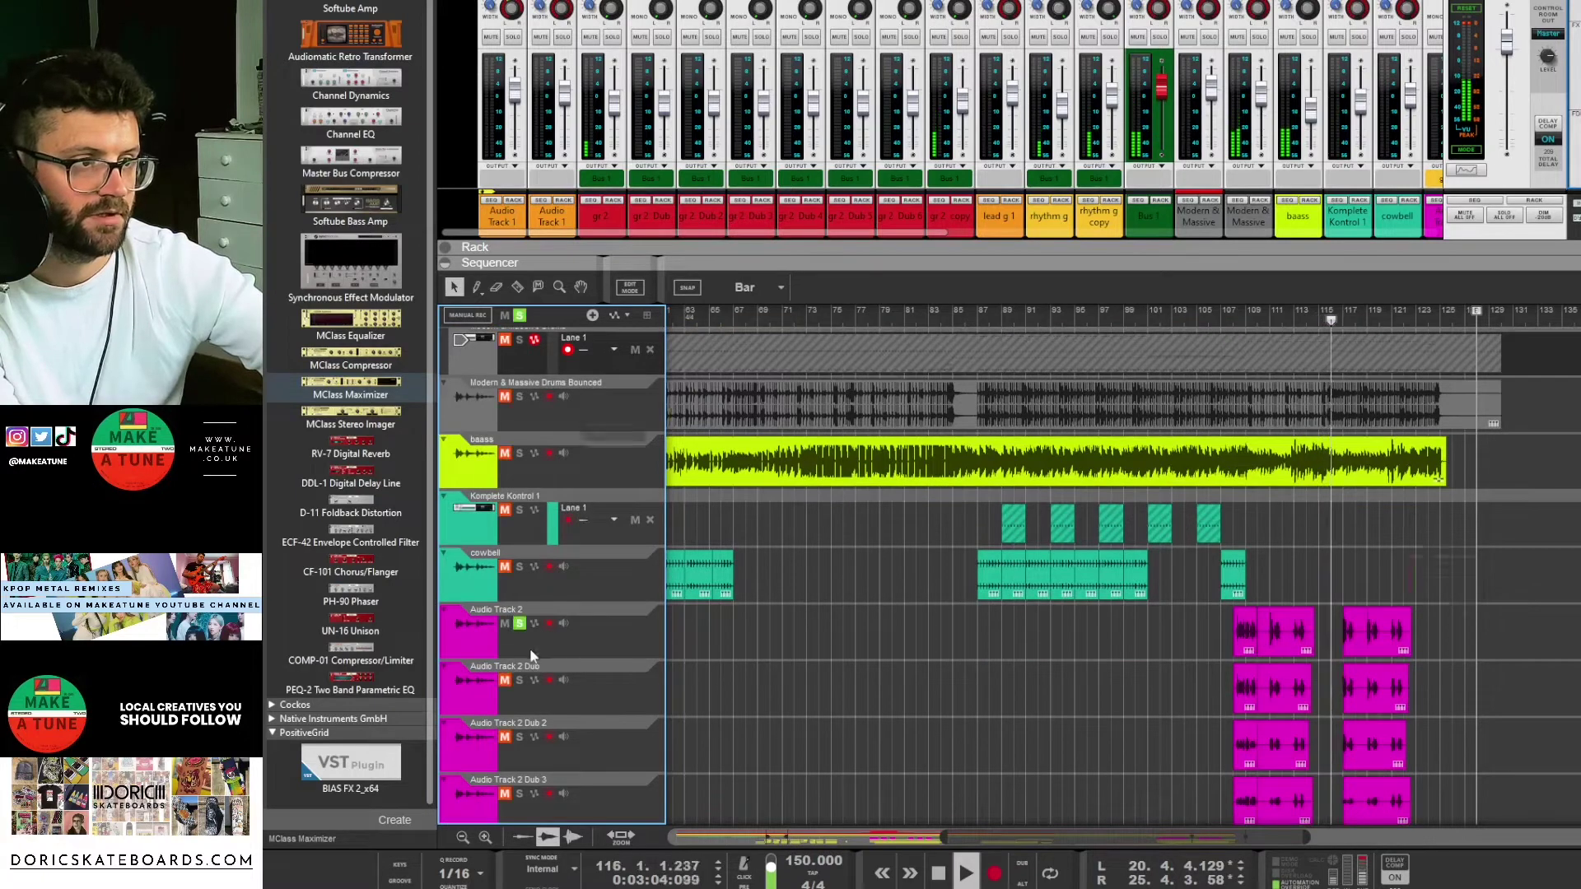
{"action": "scroll", "coordinate": [531, 657], "scroll_direction": "down", "scroll_amount": 5}
{"action": "left_click", "coordinate": [519, 540]}
{"action": "left_click", "coordinate": [519, 597]}
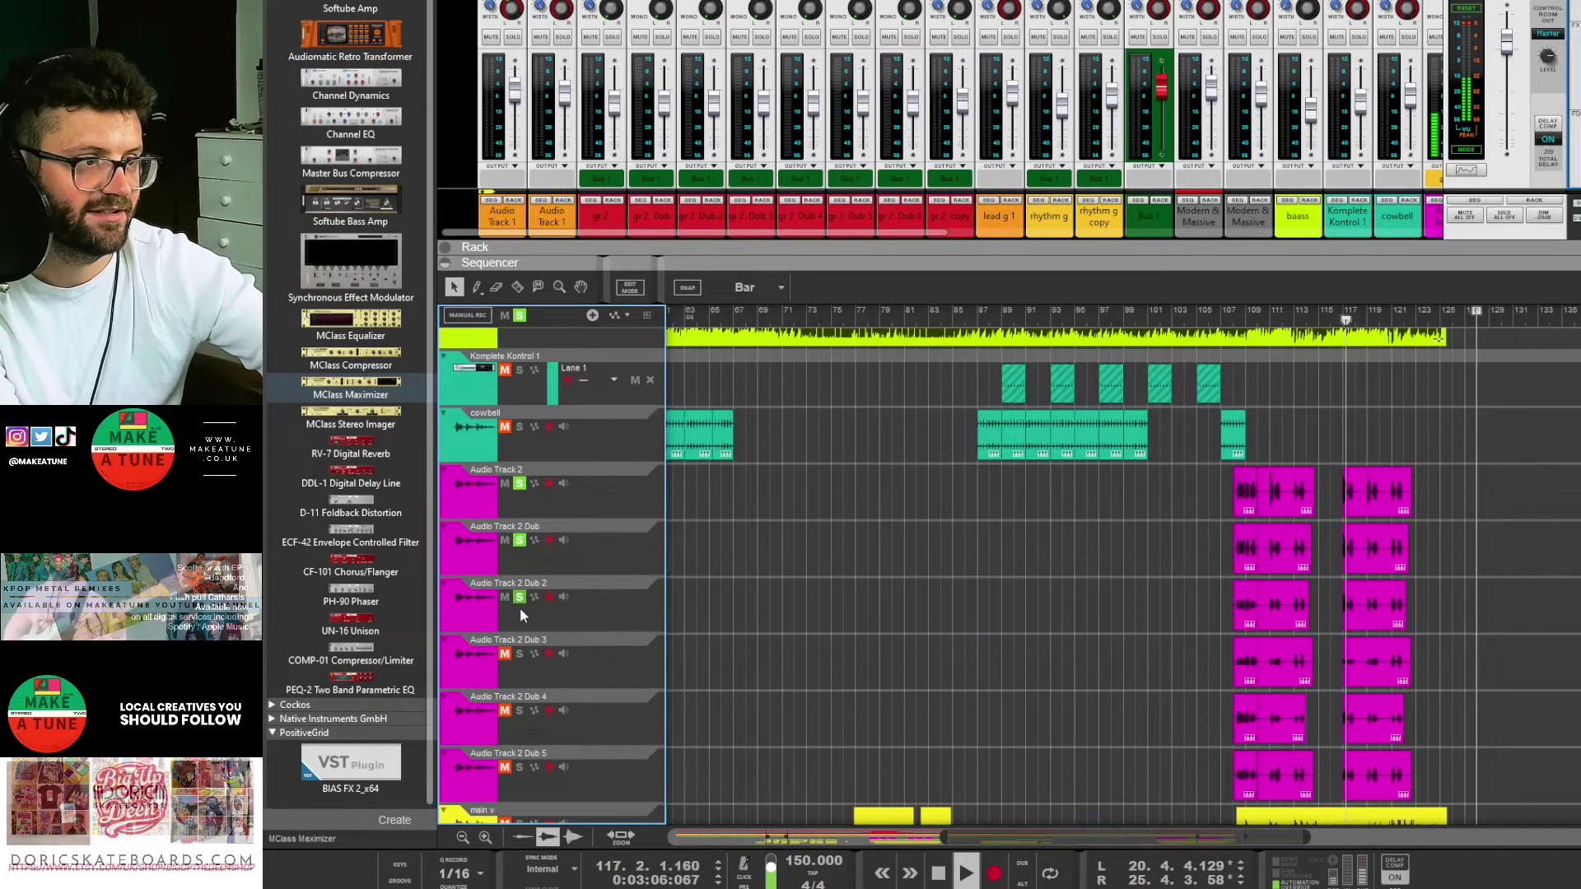
{"action": "left_click", "coordinate": [518, 653]}
{"action": "left_click", "coordinate": [519, 711]}
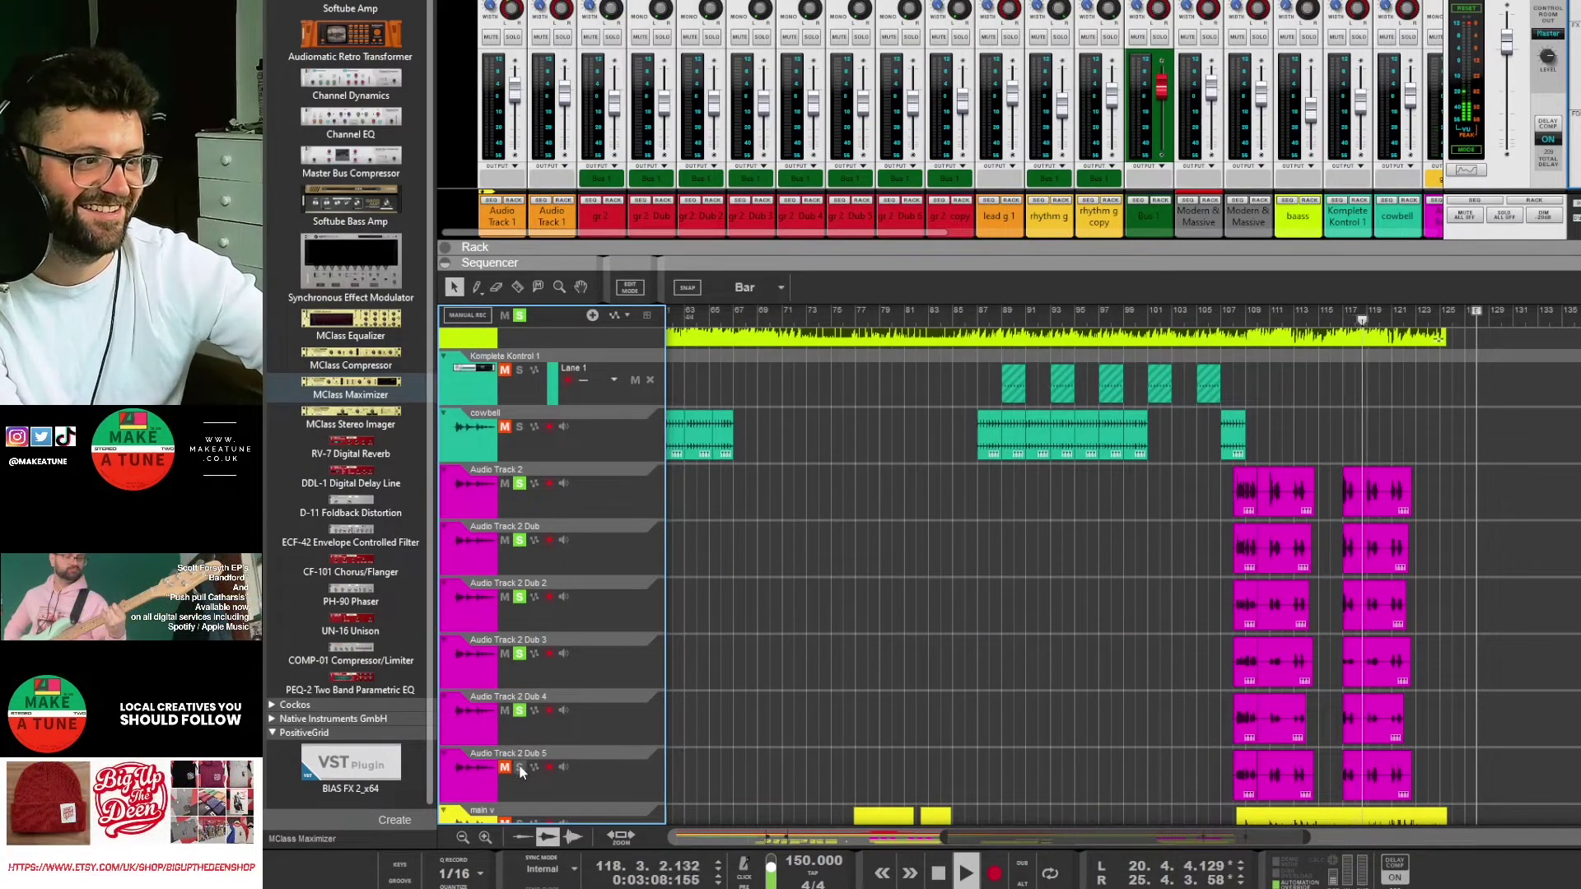
{"action": "left_click", "coordinate": [520, 316]}
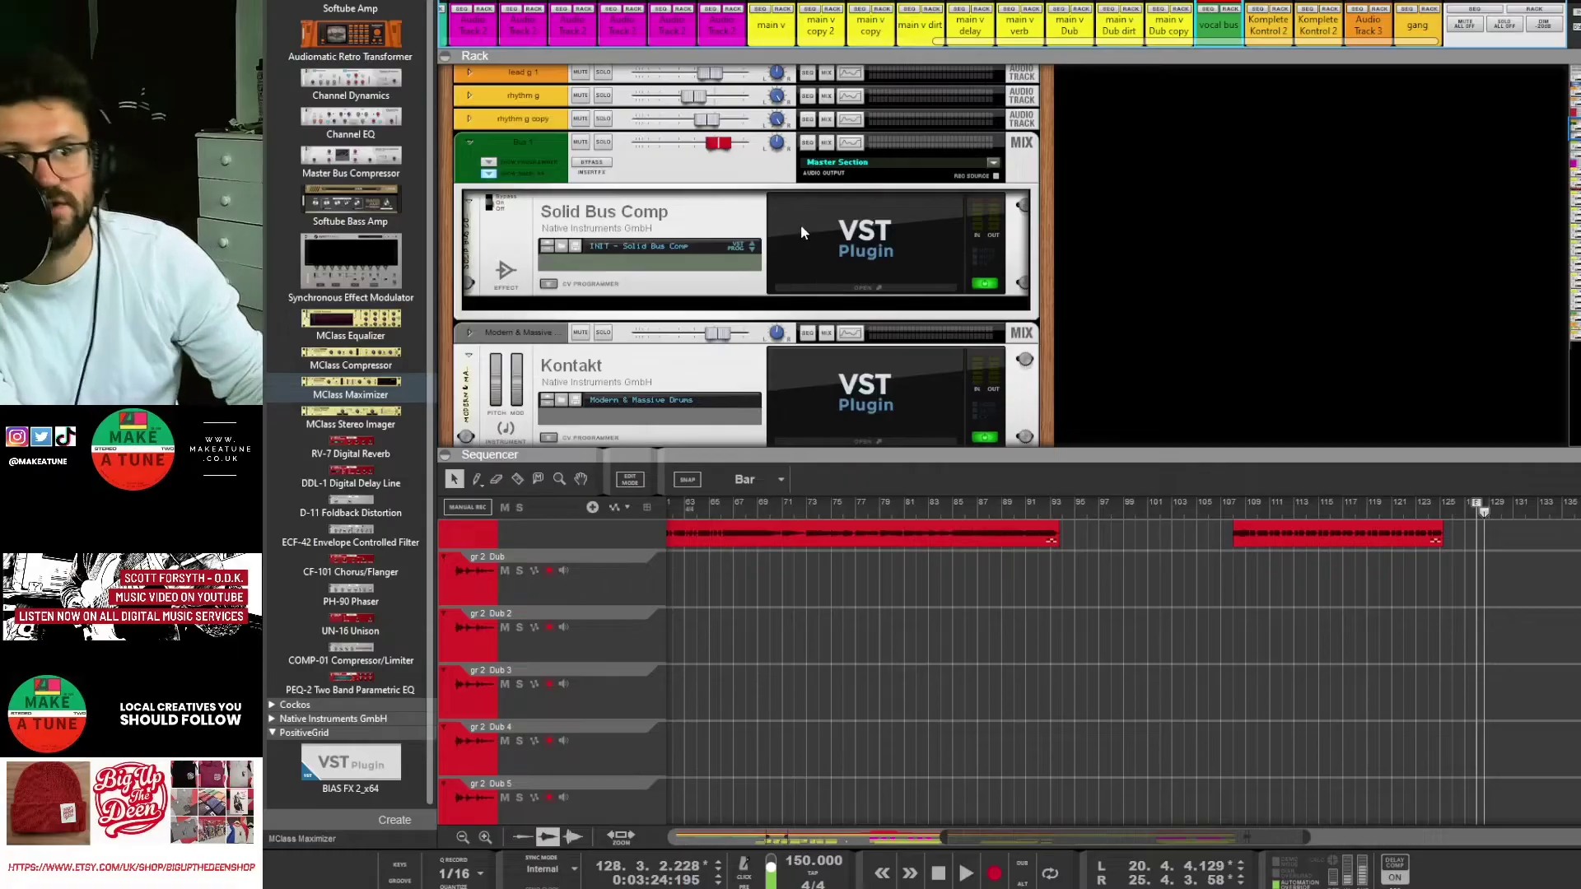
Step: Show the Solid Bus Comp plugin window of Bus 1 to examine its compression settings, and close it
{"action": "left_click", "coordinate": [832, 230]}
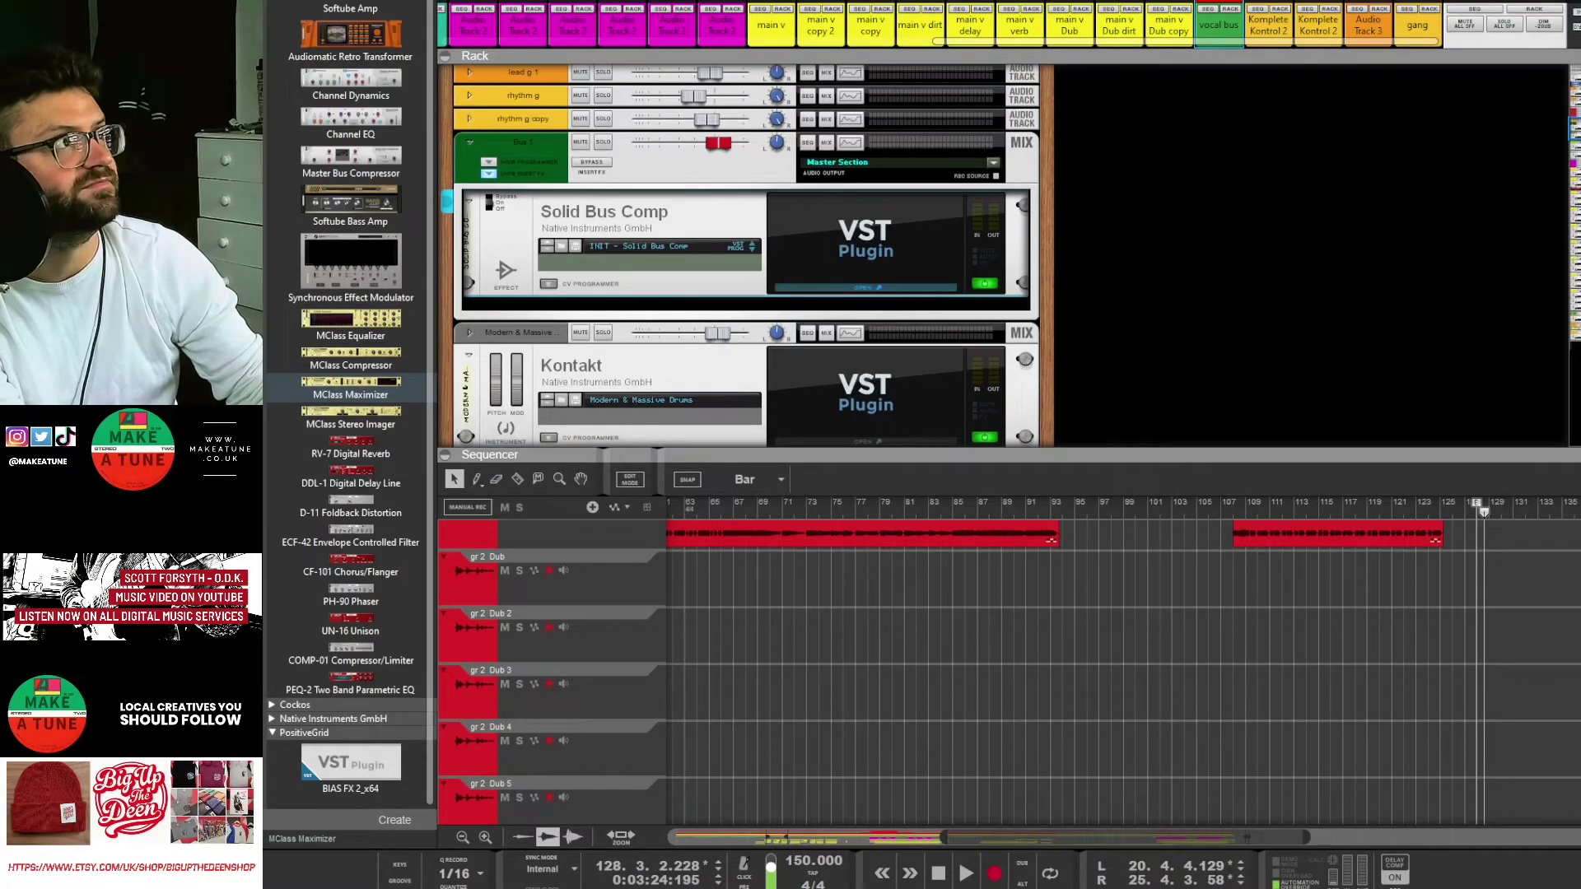
{"action": "left_click", "coordinate": [865, 287]}
{"action": "left_click_drag", "start_coordinate": [1260, 206], "coordinate": [1208, 264]}
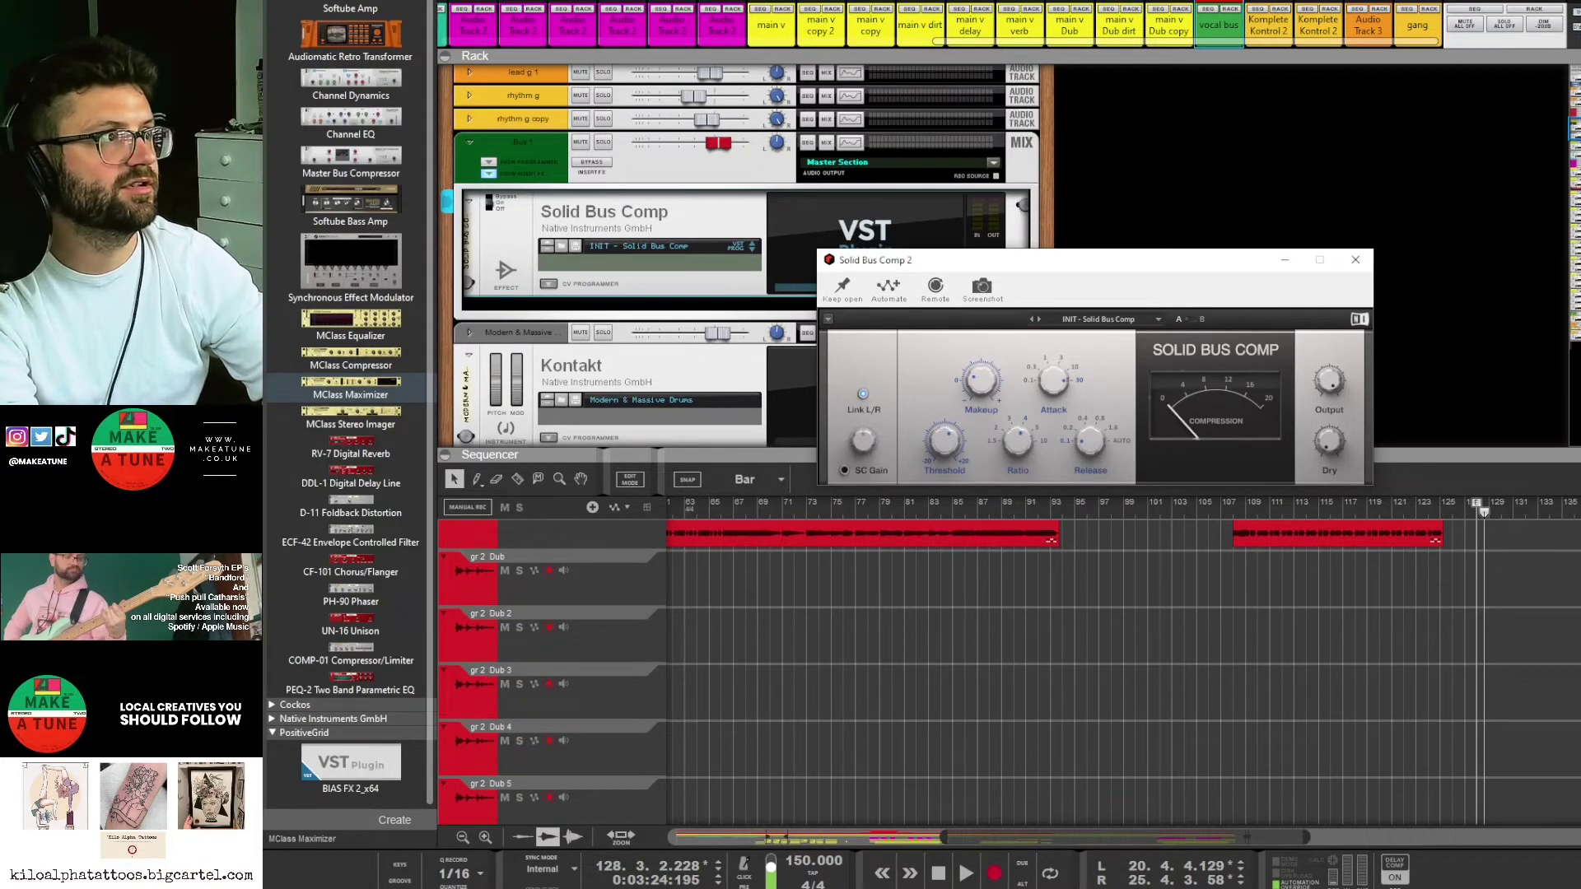
{"action": "scroll", "coordinate": [1061, 132], "scroll_direction": "up", "scroll_amount": 5}
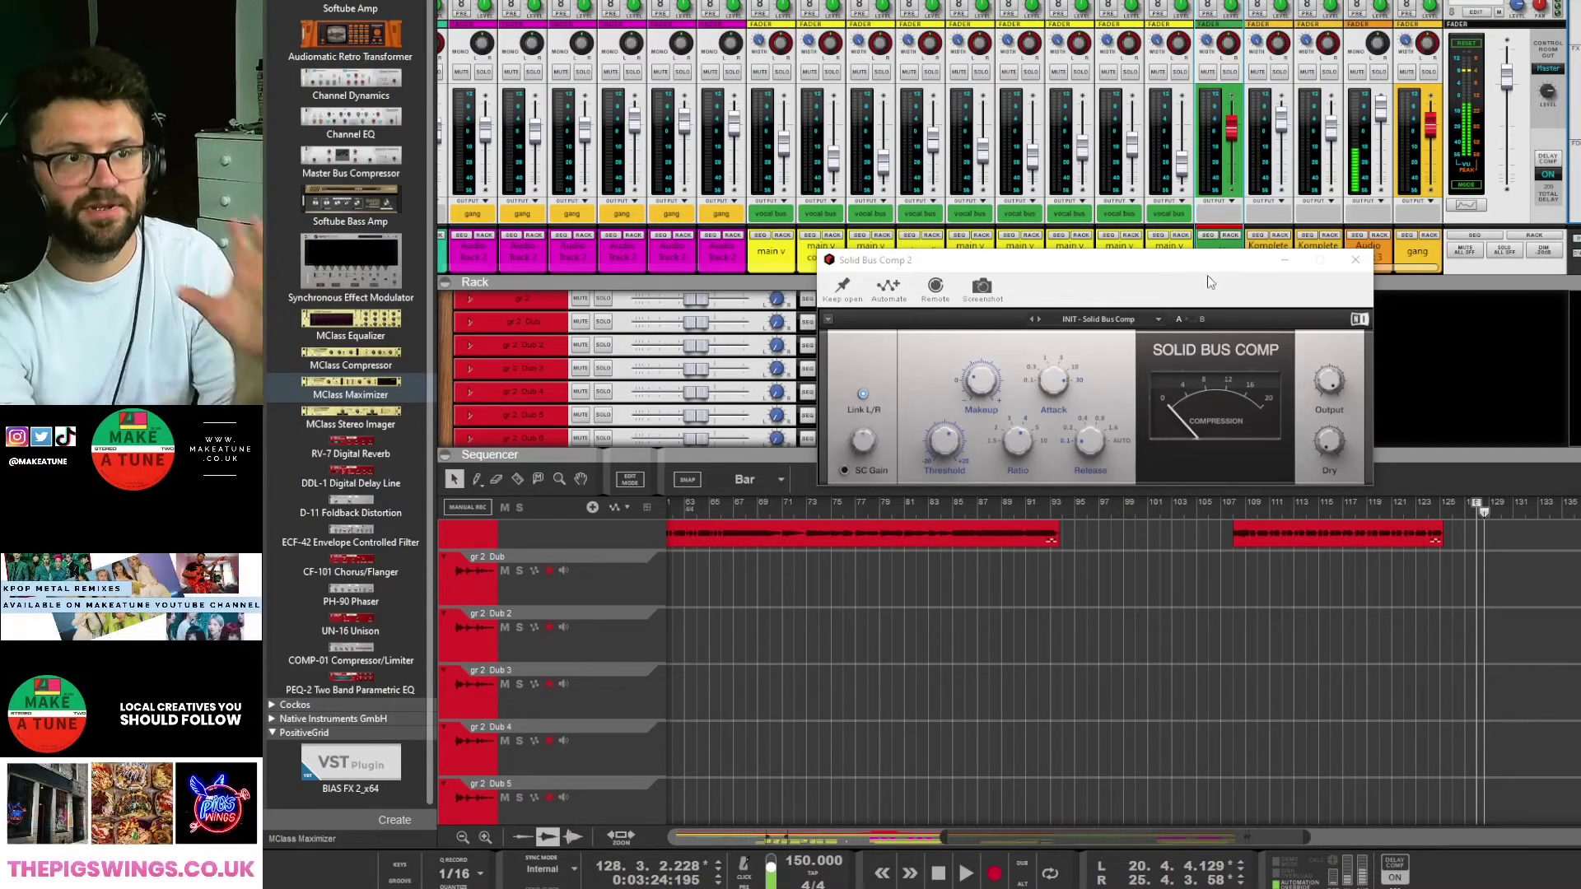
{"action": "left_click", "coordinate": [1355, 261]}
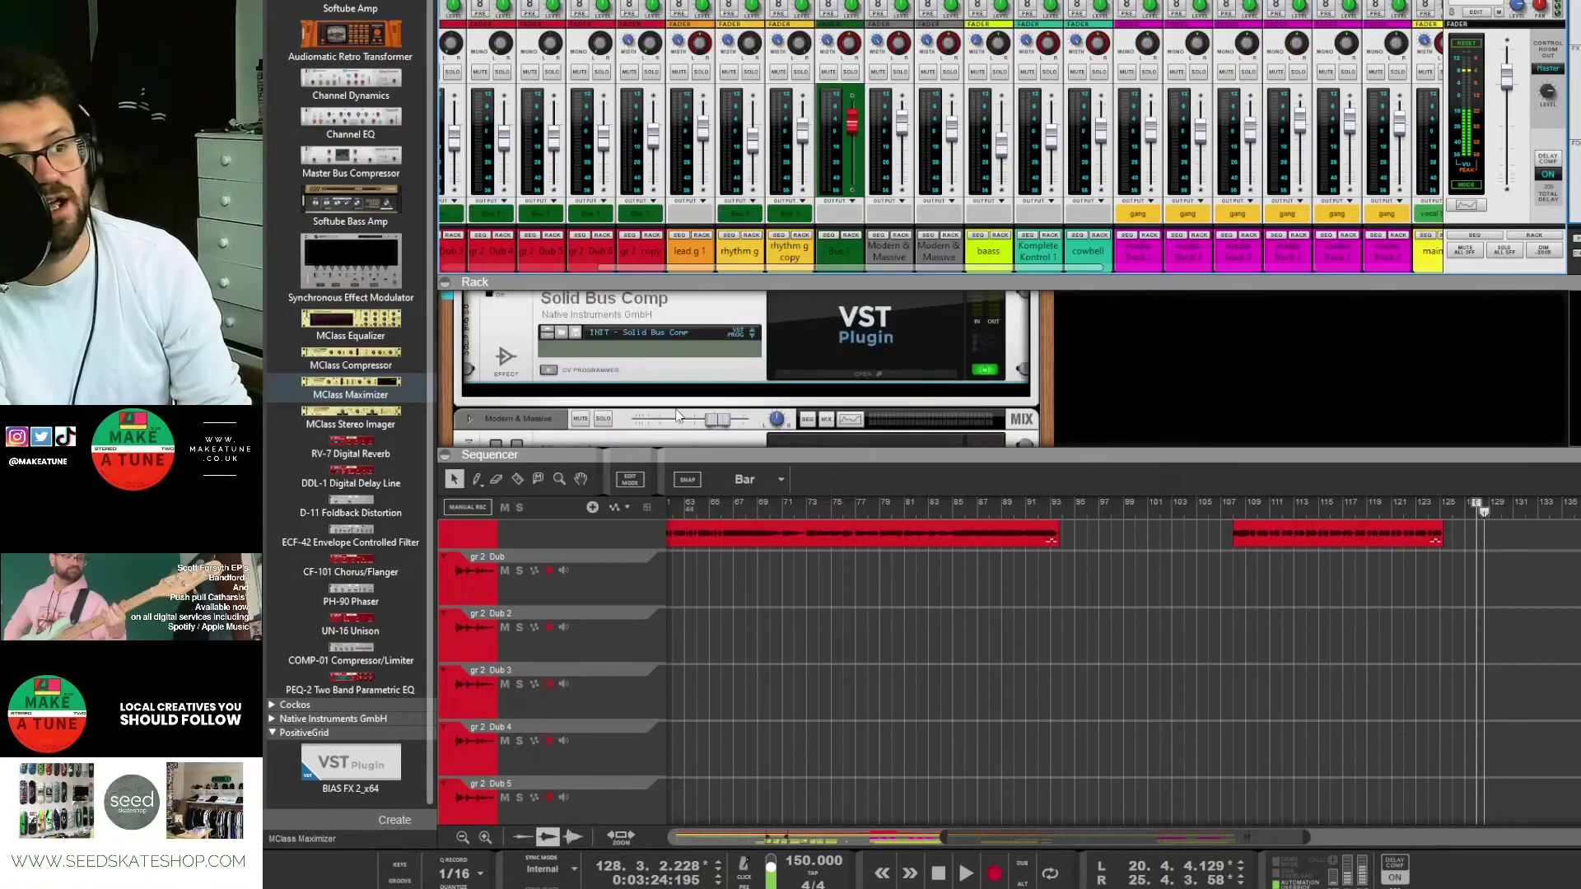
Step: Examine the vocal bus and gang channels in the mixer and the insert devices around main v Dub dirt in the rack
{"action": "scroll", "coordinate": [509, 399], "scroll_direction": "up", "scroll_amount": 2}
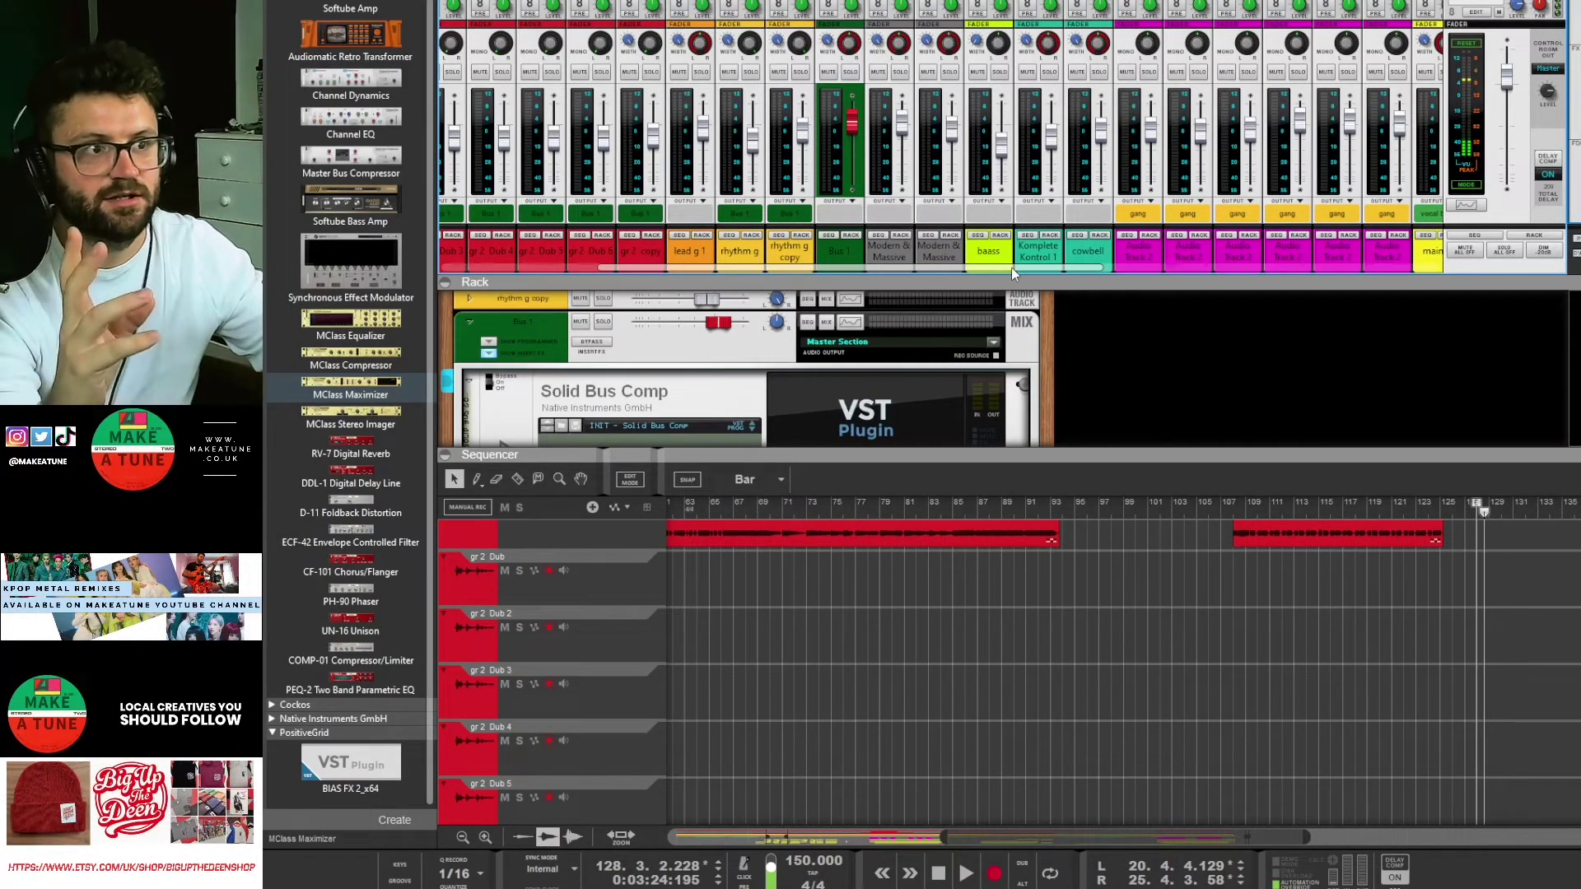
{"action": "left_click_drag", "start_coordinate": [1012, 268], "coordinate": [1352, 267]}
{"action": "scroll", "coordinate": [671, 359], "scroll_direction": "down", "scroll_amount": 5}
{"action": "scroll", "coordinate": [672, 359], "scroll_direction": "up", "scroll_amount": 2}
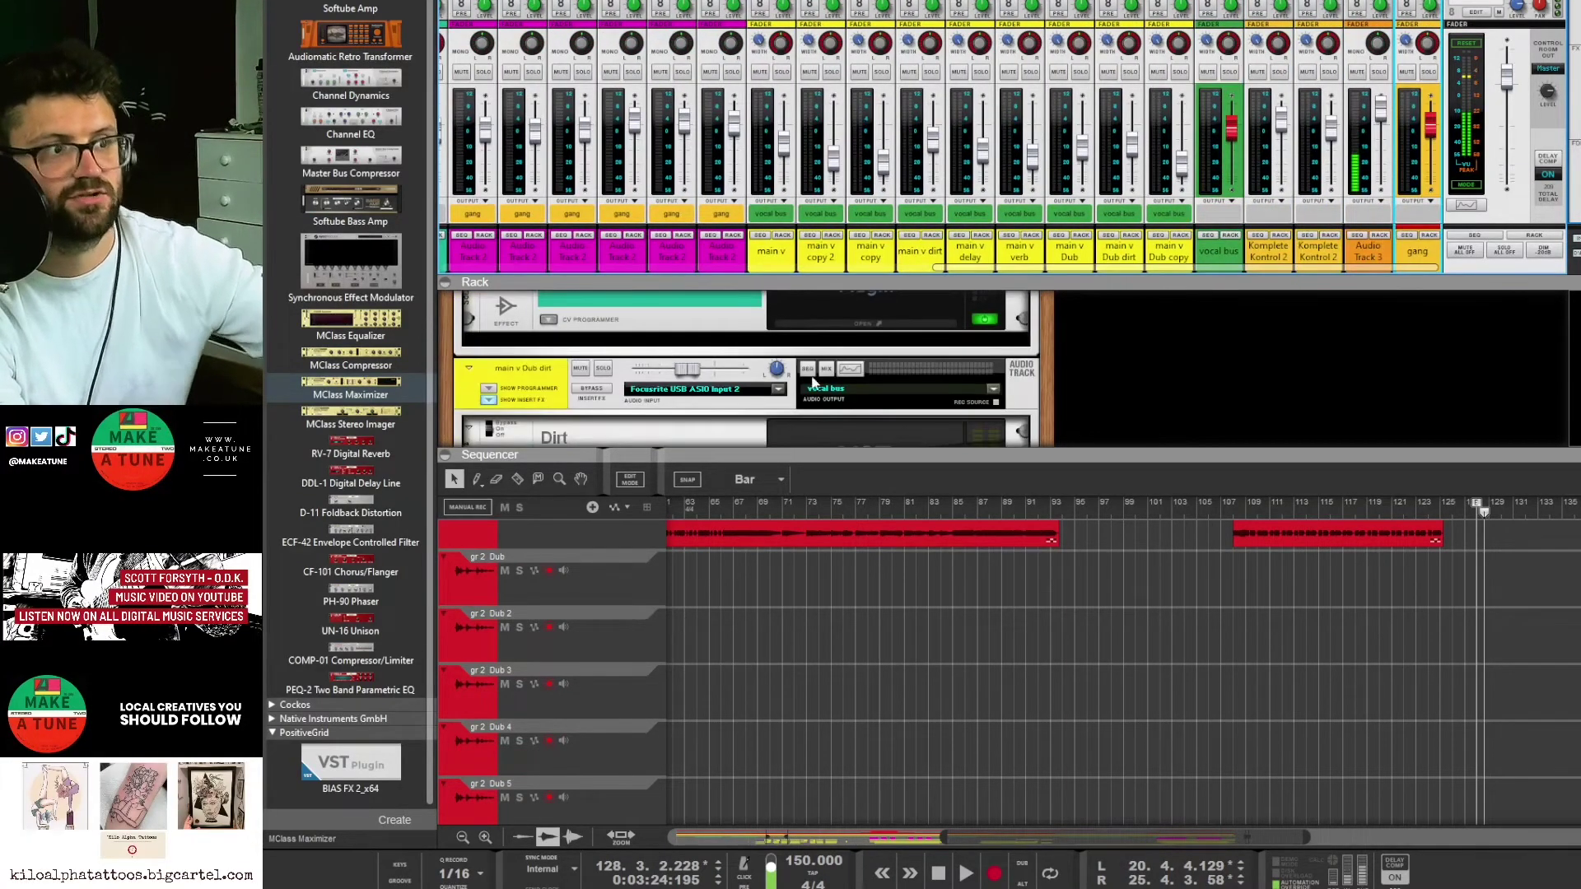
{"action": "scroll", "coordinate": [813, 380], "scroll_direction": "down", "scroll_amount": 1}
{"action": "scroll", "coordinate": [812, 374], "scroll_direction": "up", "scroll_amount": 2}
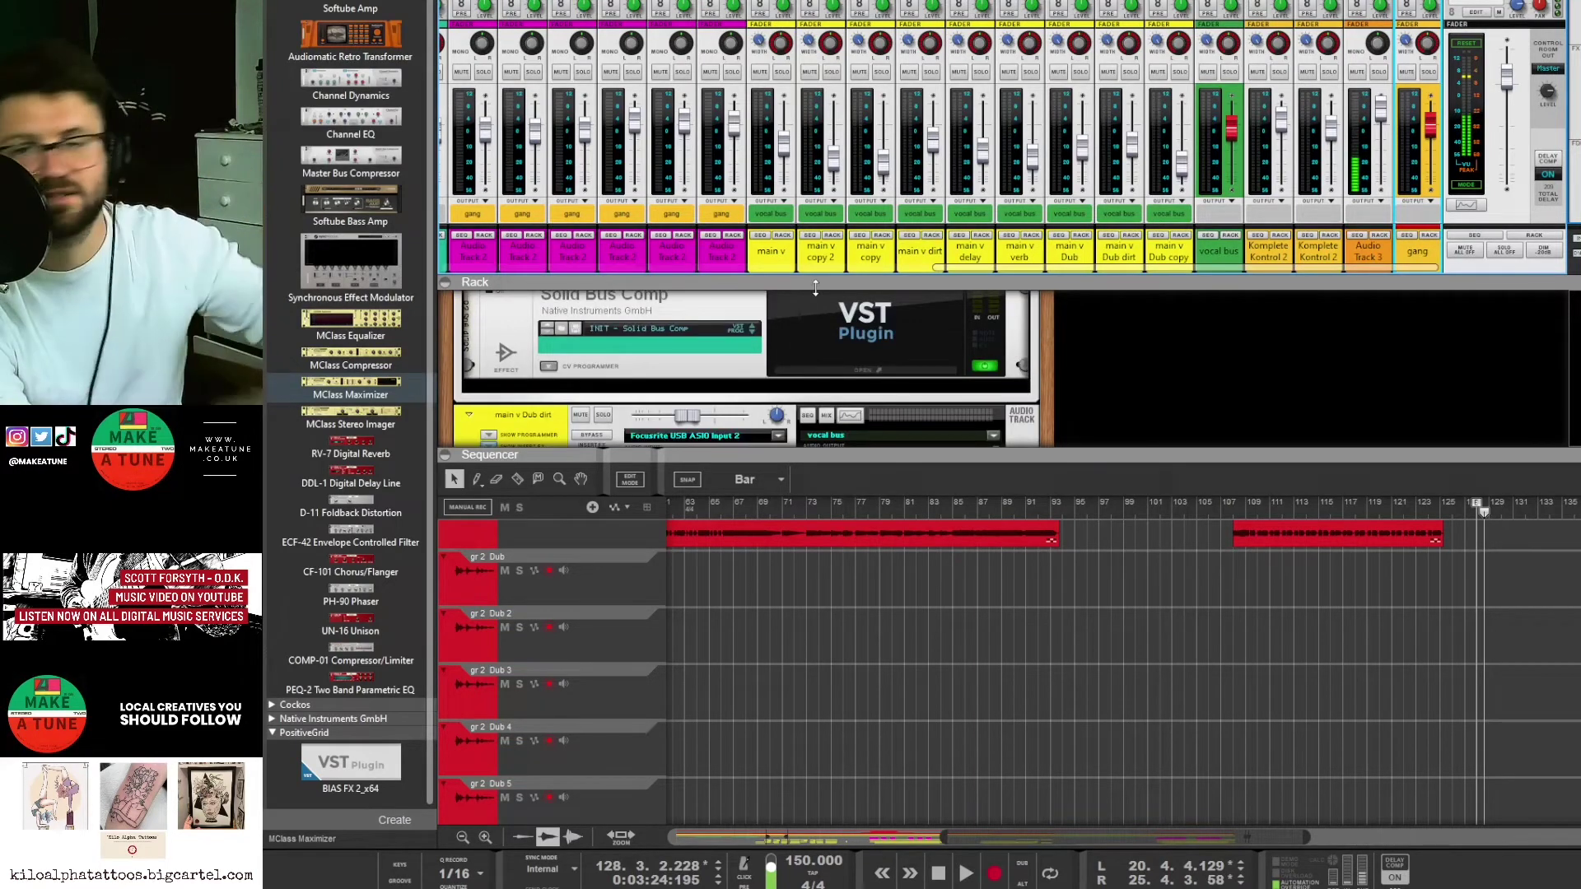